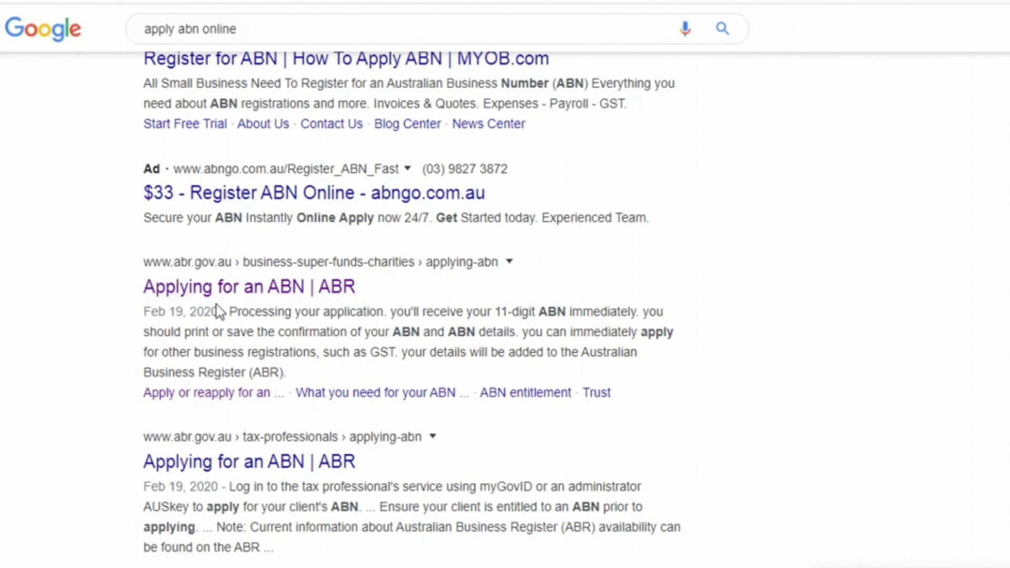
# Step: Open the 'Applying for an ABN | ABR' result from the apply abn online search
pyautogui.click(250, 290)
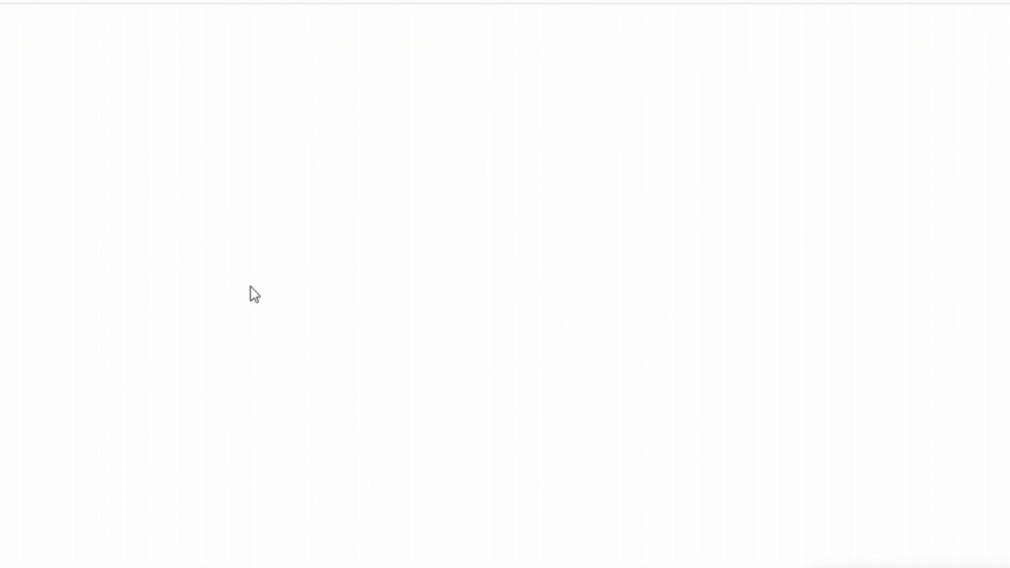
# Step: Start 'Apply or reapply for an ABN' and agree to the important-information obligations
pyautogui.scroll(-5, 424, 239)
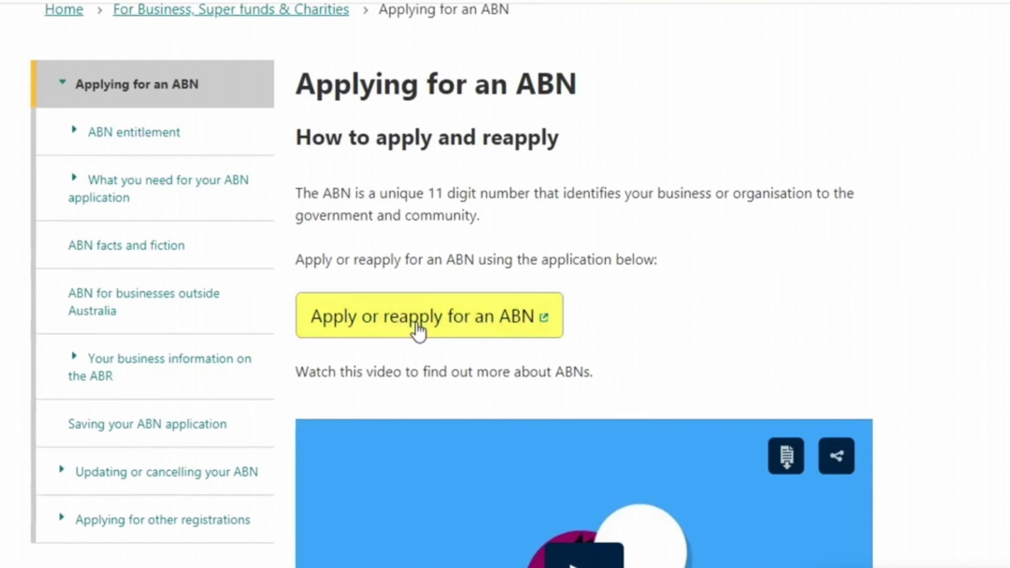
pyautogui.click(419, 332)
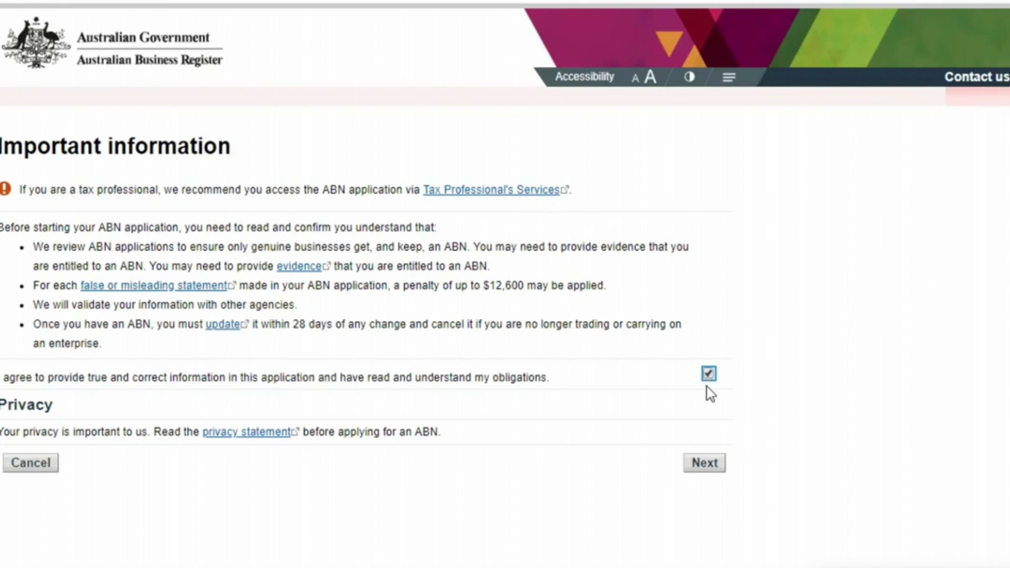
pyautogui.click(705, 464)
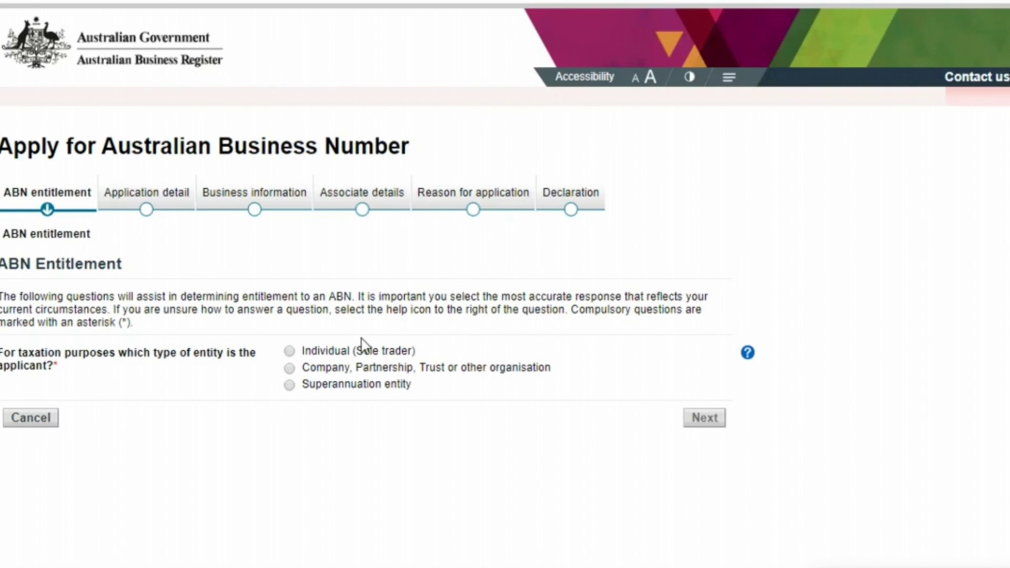
# Step: Choose Individual (Sole trader) and answer Yes to operating in Australia and having started
pyautogui.click(326, 350)
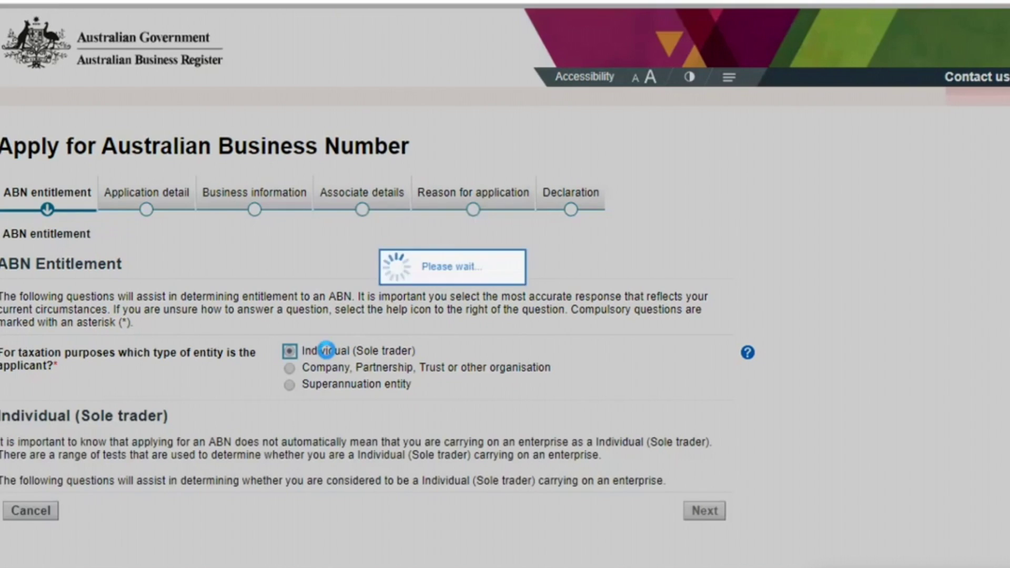
pyautogui.scroll(-1, 219, 485)
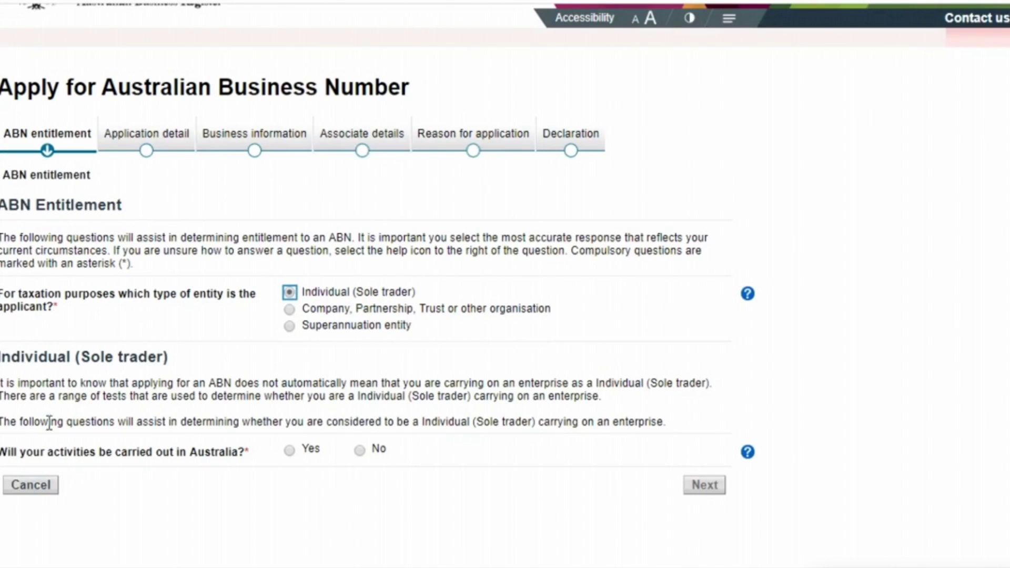
pyautogui.click(289, 450)
pyautogui.scroll(-1, 326, 445)
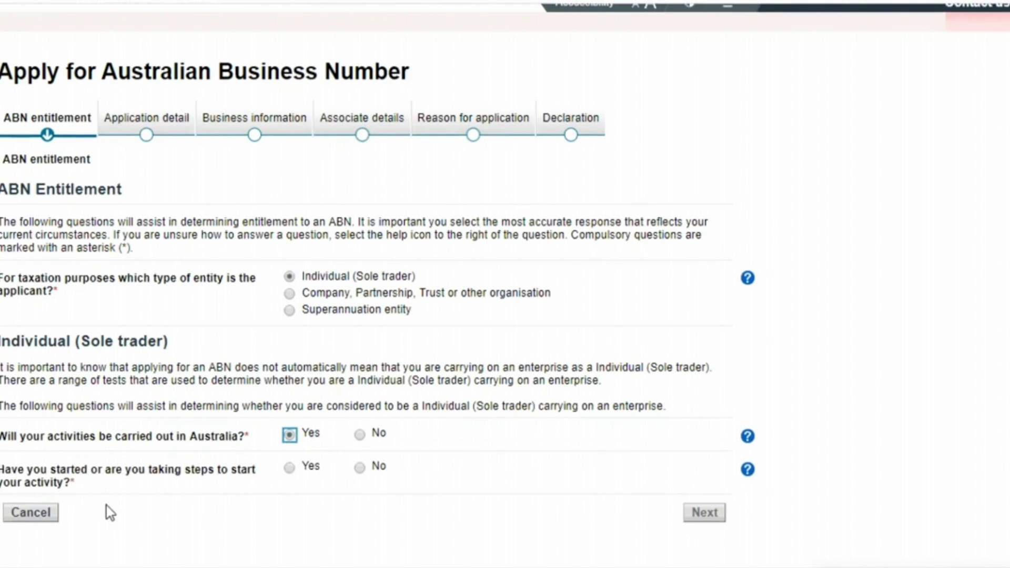
pyautogui.click(289, 468)
pyautogui.scroll(-1, 290, 476)
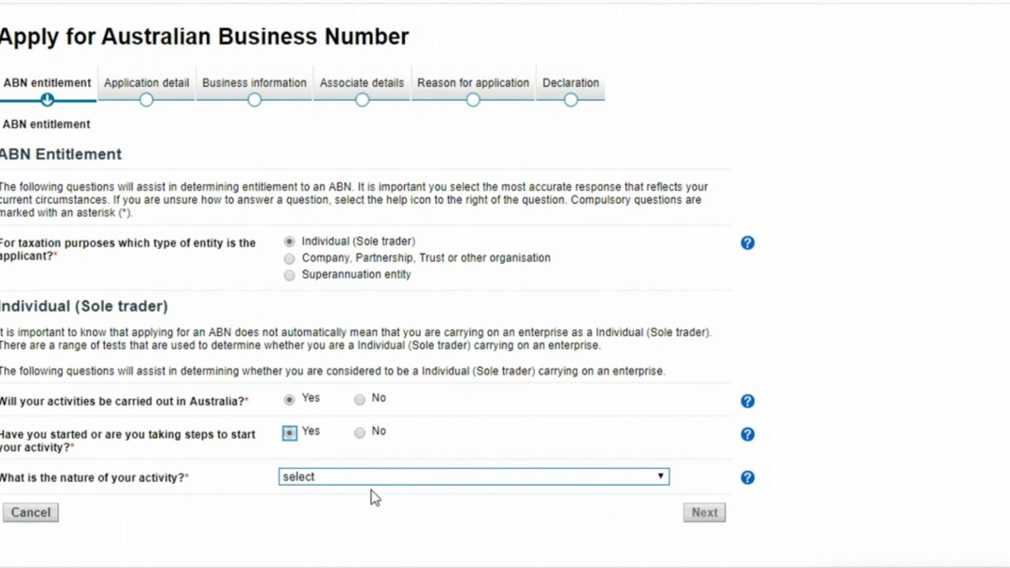
# Step: Set the activity to 'In the form of a business', confirm it's consistent, and accept the entitlement report
pyautogui.click(424, 476)
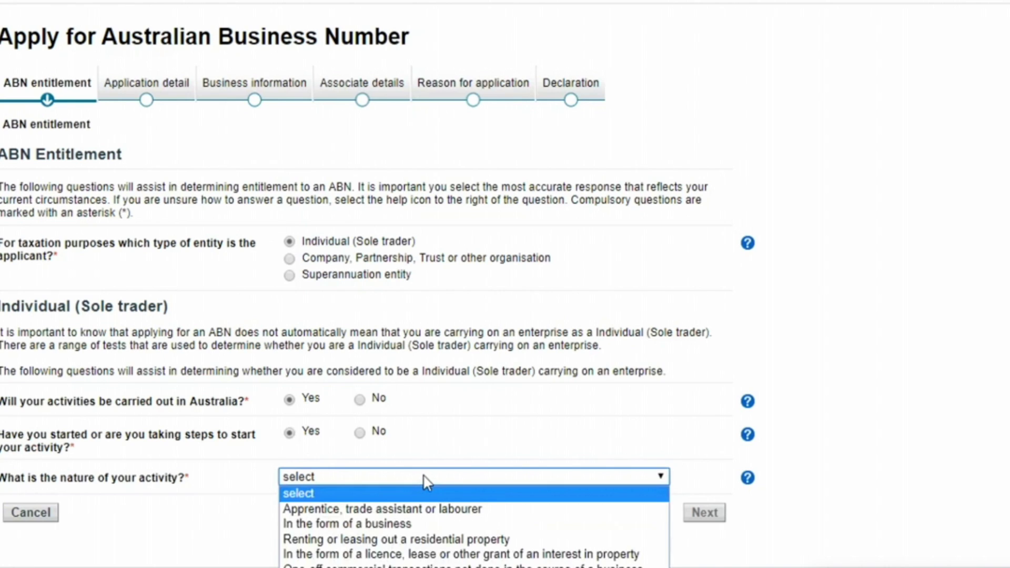
pyautogui.click(412, 520)
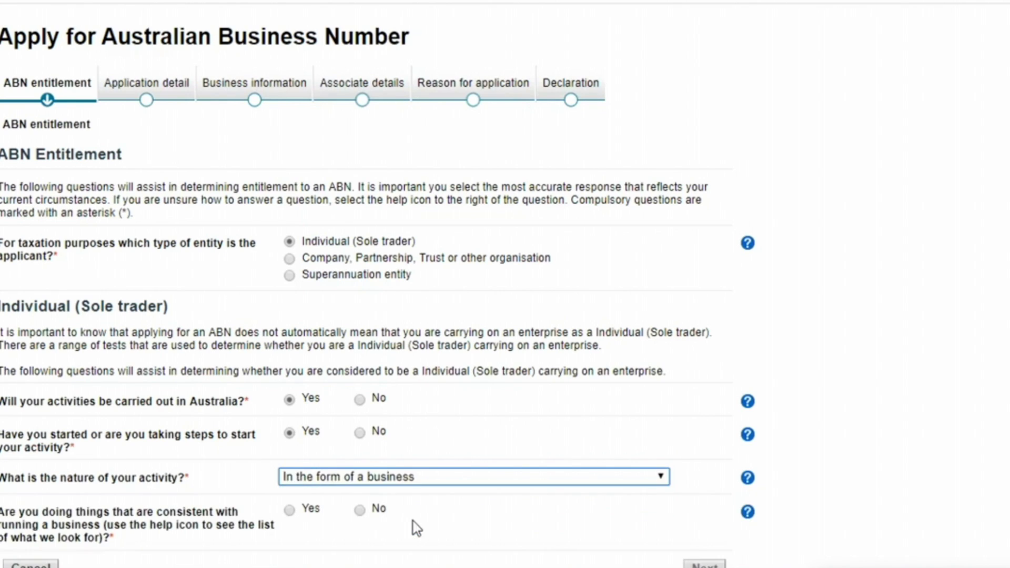
pyautogui.scroll(-1, 369, 284)
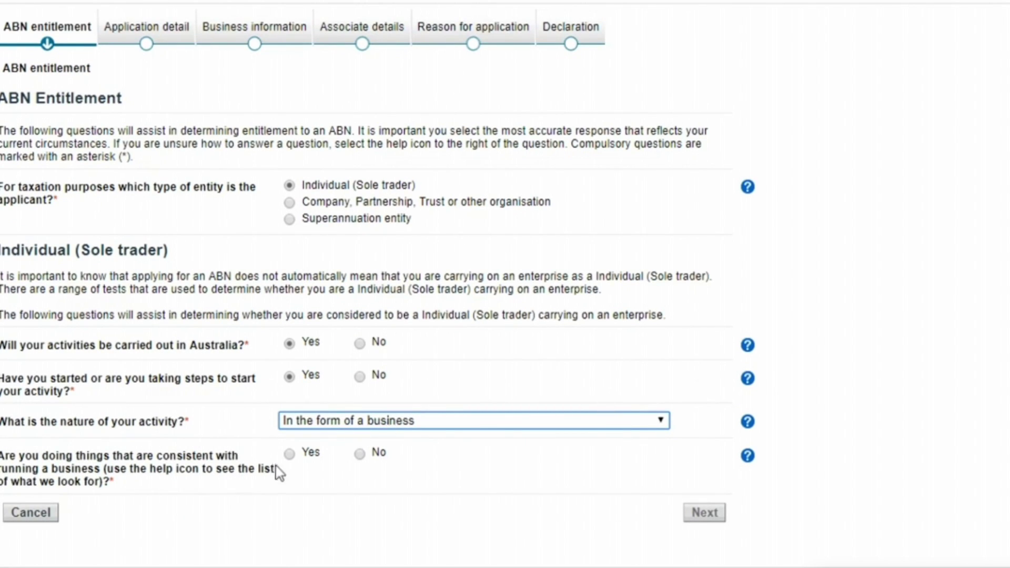
pyautogui.click(289, 456)
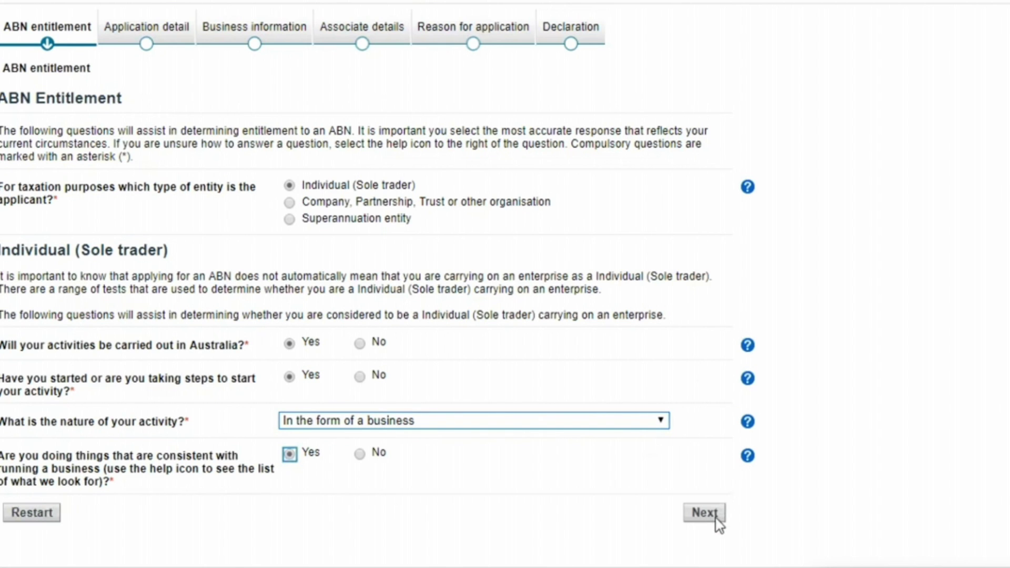
pyautogui.click(715, 515)
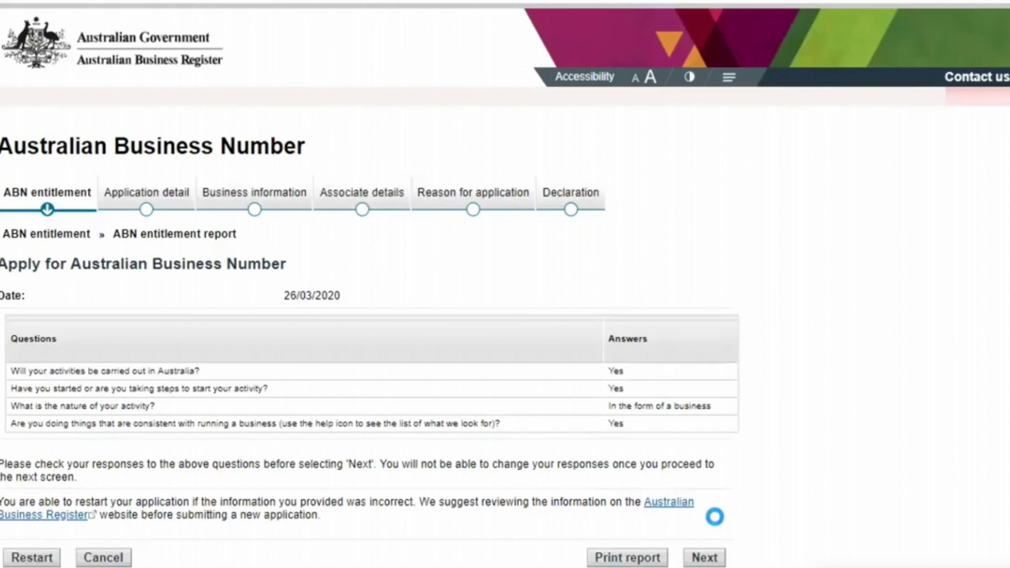
pyautogui.scroll(-1, 505, 284)
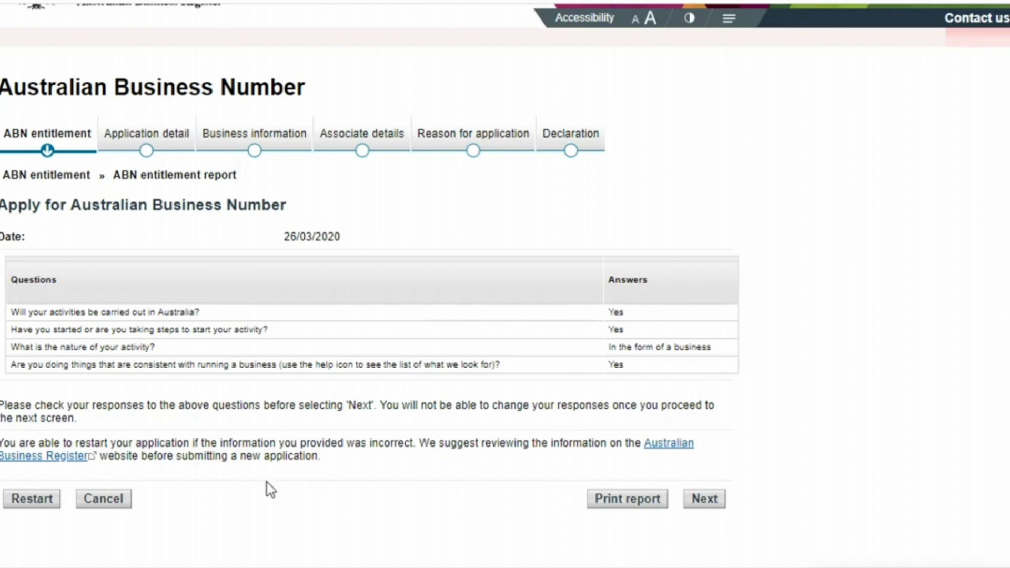
pyautogui.click(715, 499)
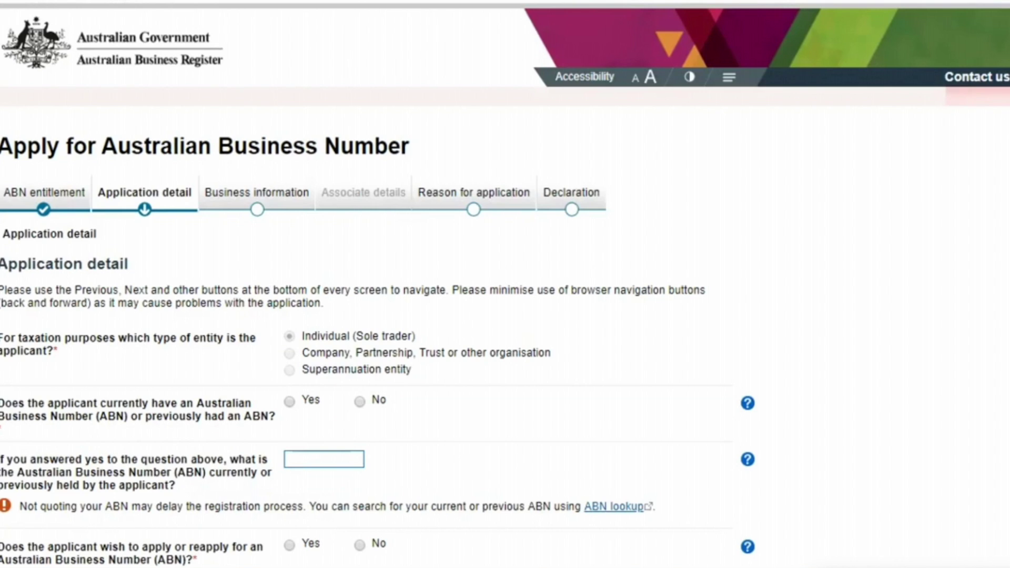
# Step: Answer No prior ABN, Yes to applying for an ABN, Yes to holding a TFN, No to a new TFN
pyautogui.scroll(-3, 368, 315)
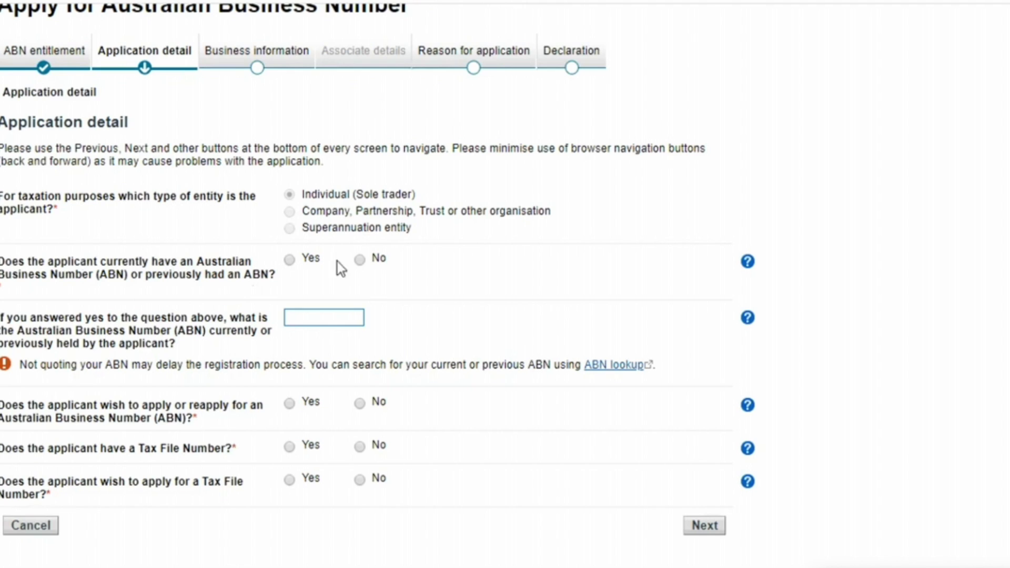
pyautogui.click(359, 260)
pyautogui.scroll(-1, 473, 352)
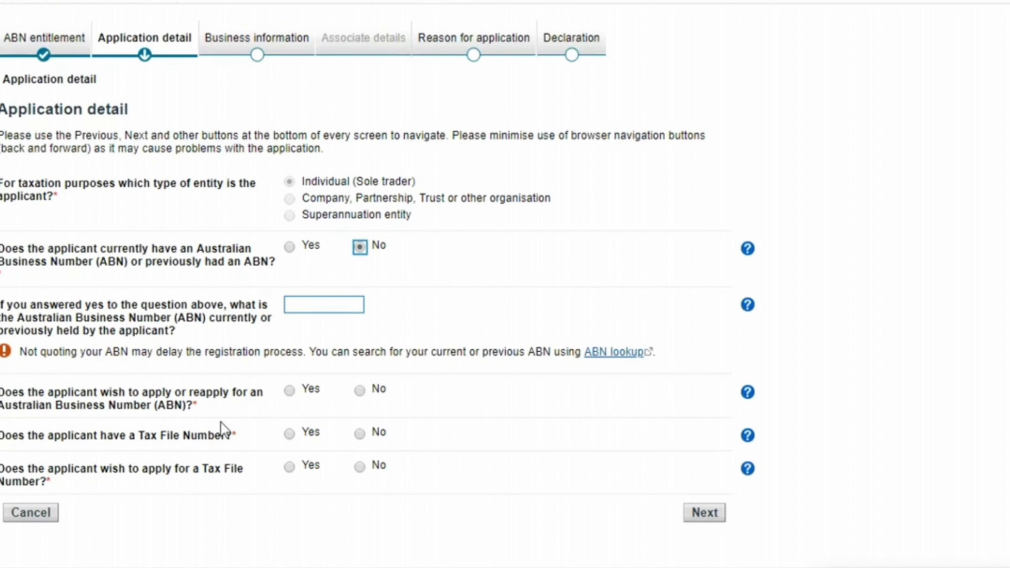
pyautogui.click(289, 391)
pyautogui.click(291, 436)
pyautogui.click(361, 467)
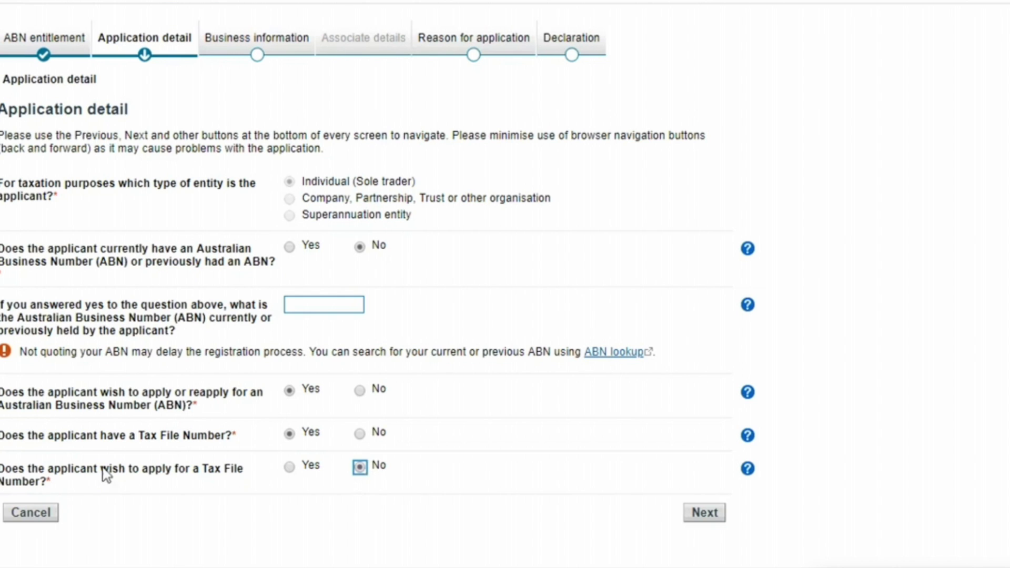
pyautogui.click(710, 515)
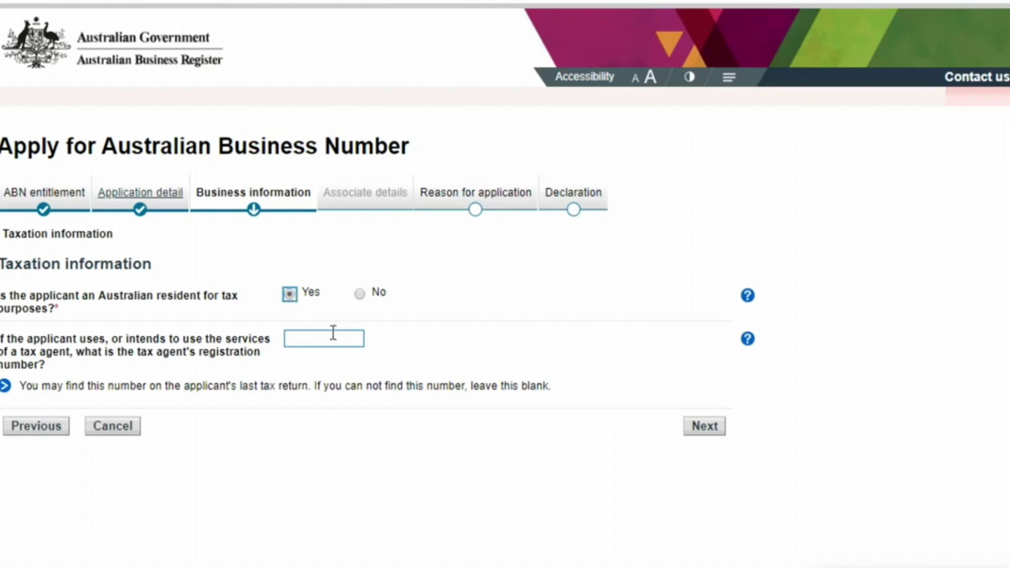
# Step: Confirm the taxation information, then set the applicant's title to Ms and enter the given name
pyautogui.click(708, 430)
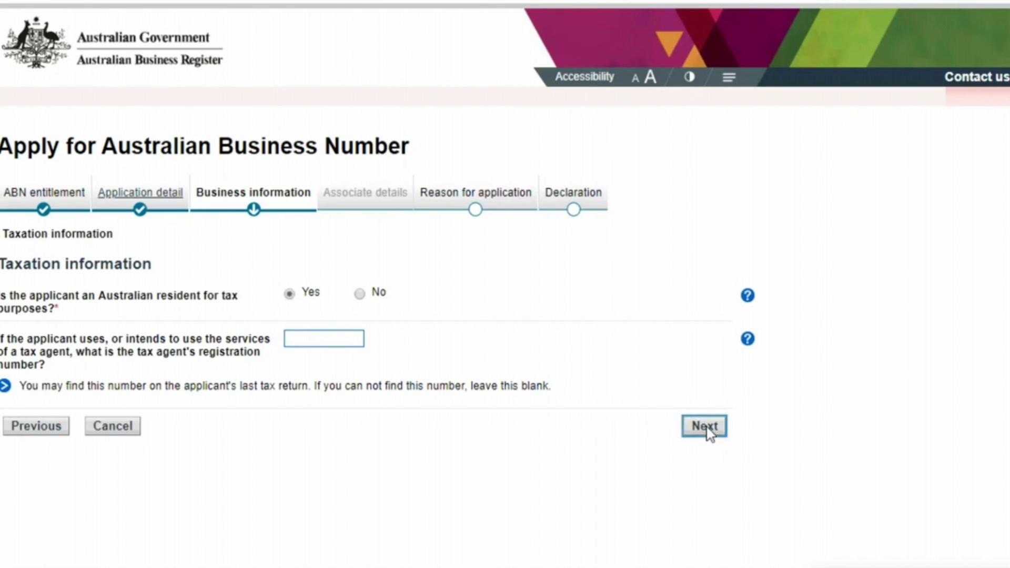
pyautogui.scroll(-1, 505, 286)
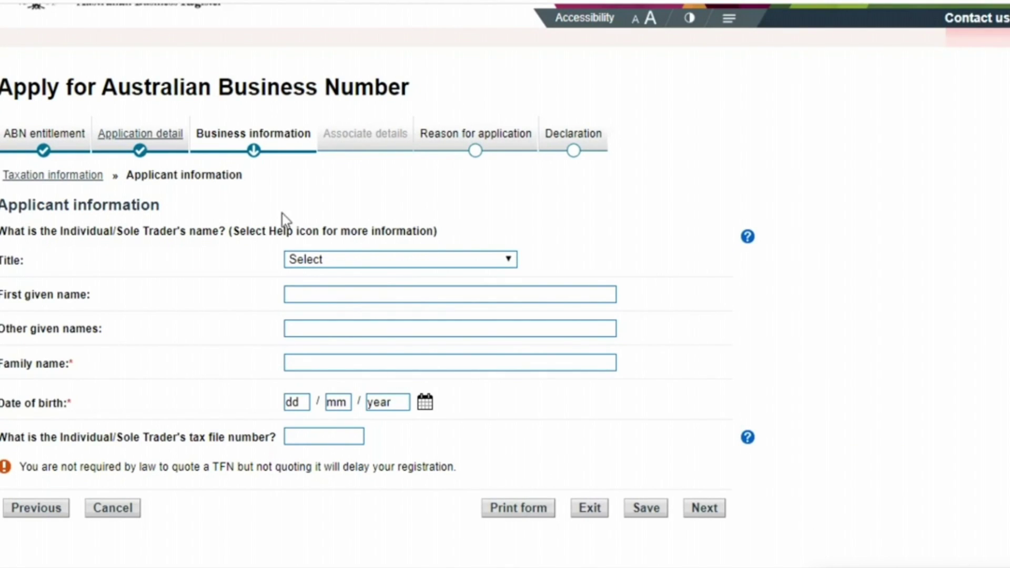
pyautogui.click(356, 260)
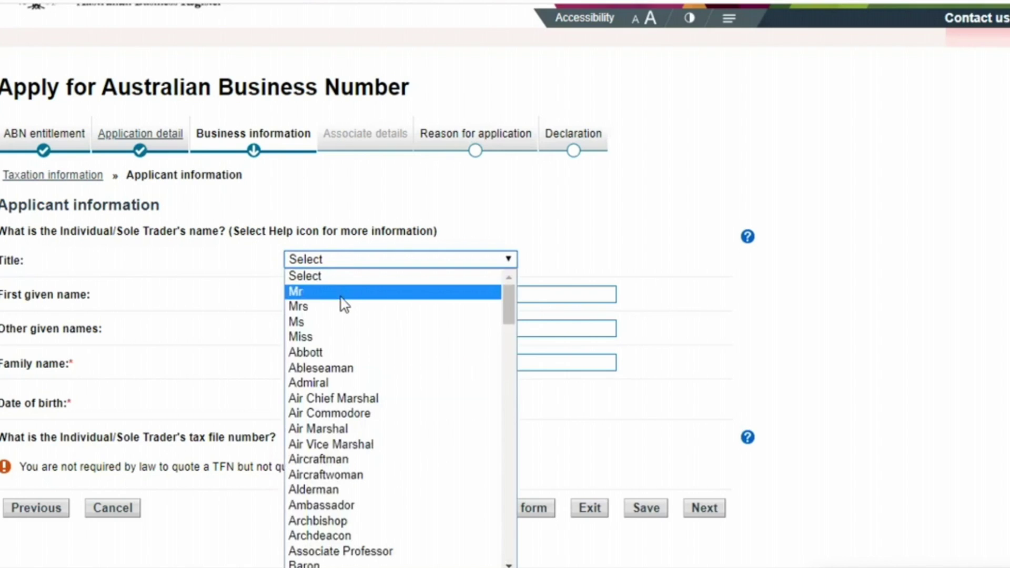
pyautogui.click(341, 327)
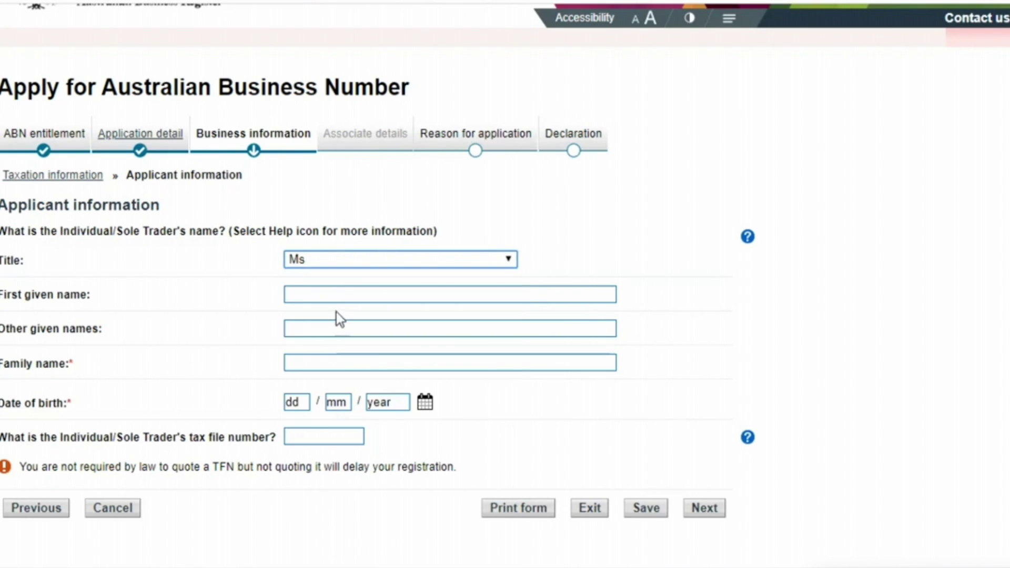
pyautogui.click(334, 295)
pyautogui.write('x')
pyautogui.press('BackSpace')
pyautogui.write('xyz')
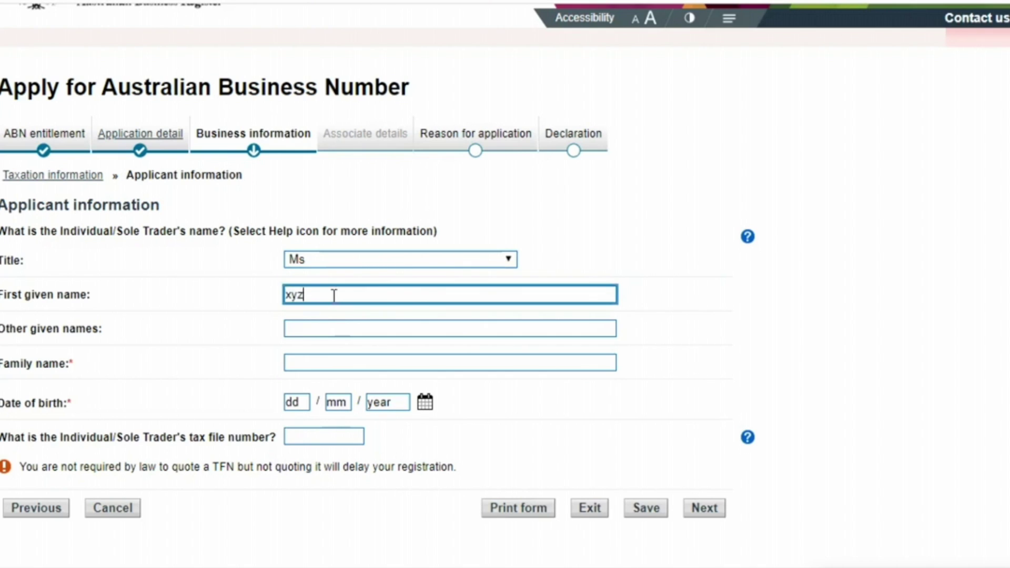
pyautogui.click(308, 357)
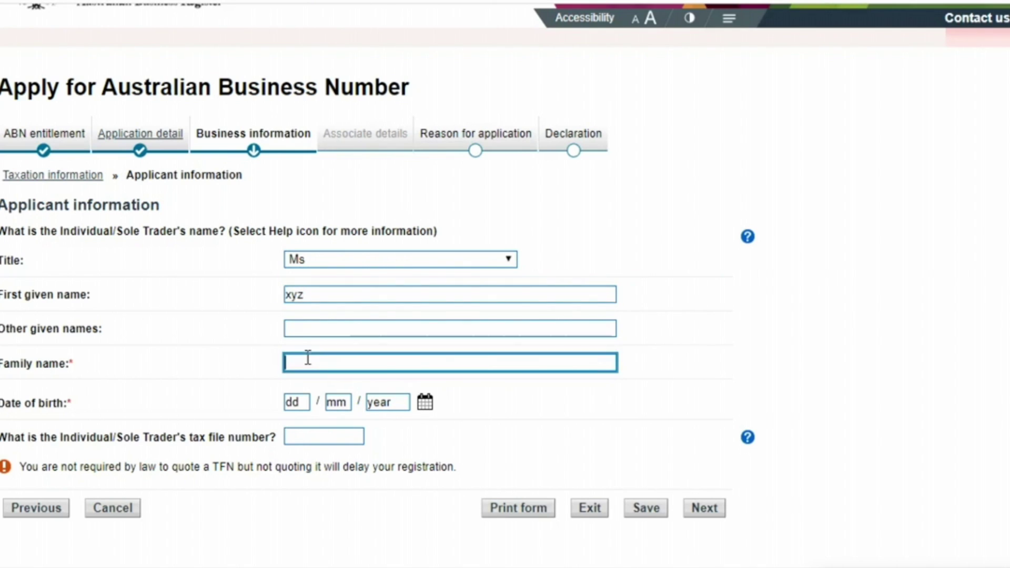
pyautogui.write('abc')
pyautogui.click(301, 398)
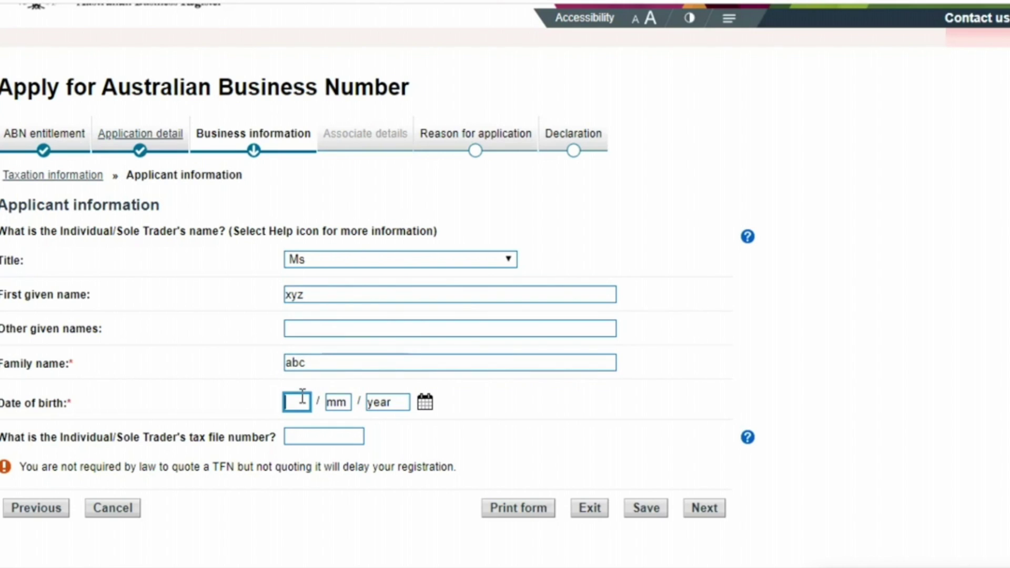
pyautogui.write('04')
pyautogui.press('Tab')
pyautogui.write('03')
pyautogui.press('Tab')
pyautogui.write('199')
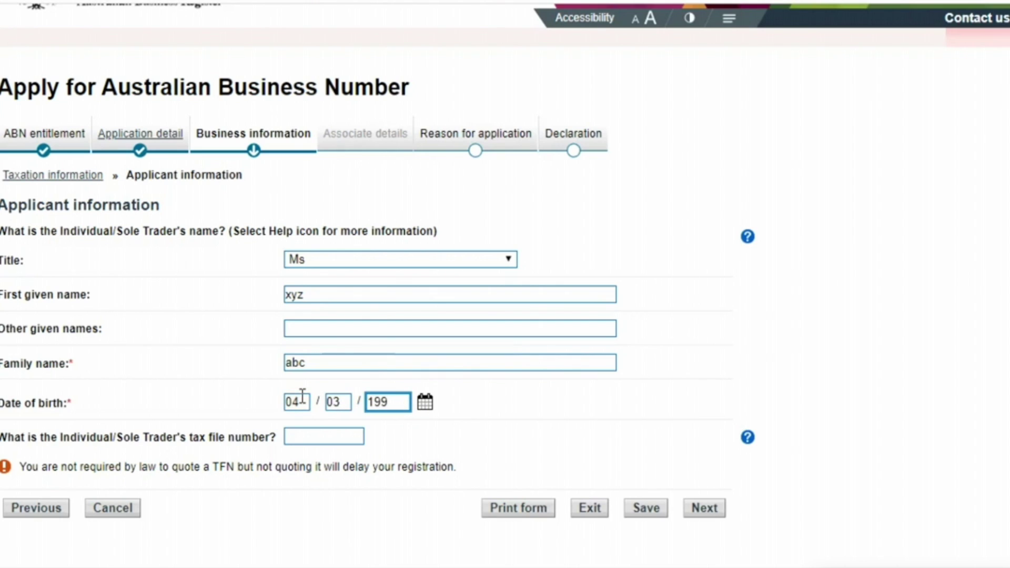
pyautogui.press('BackSpace')
pyautogui.write('87')
pyautogui.click(303, 442)
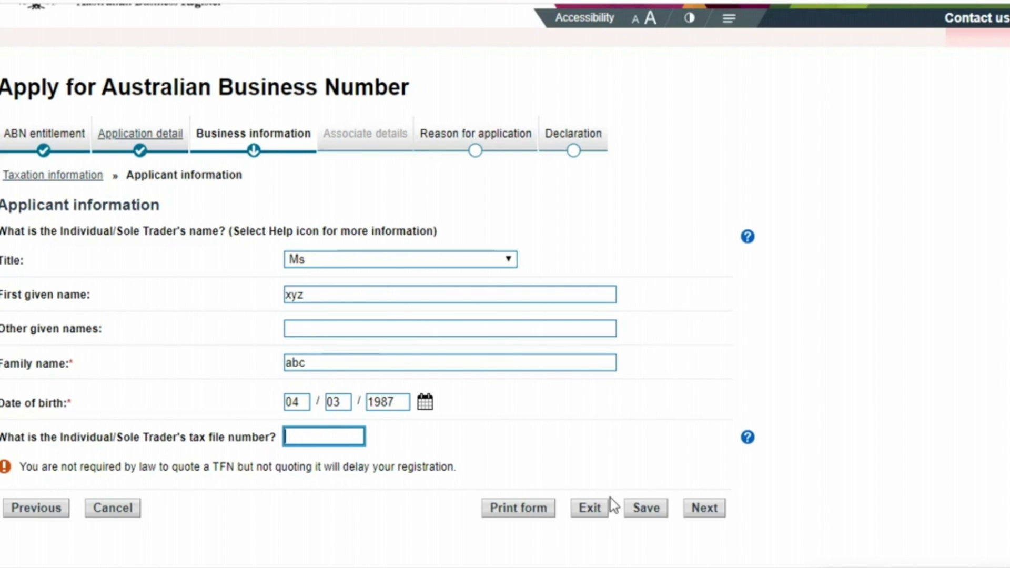
pyautogui.click(695, 509)
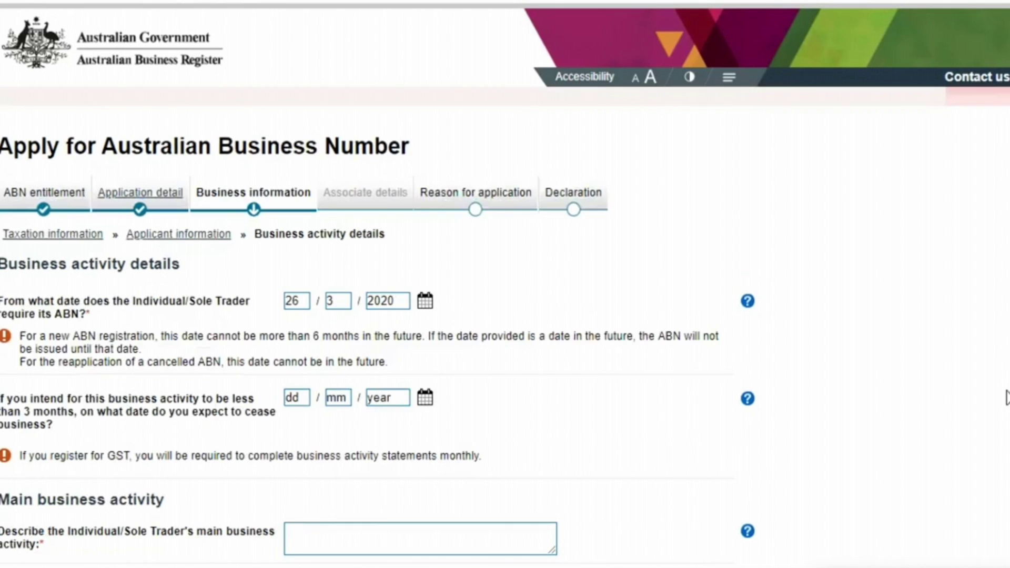
# Step: Describe the main business activity as 'online delivery business'
pyautogui.scroll(-2, 299, 190)
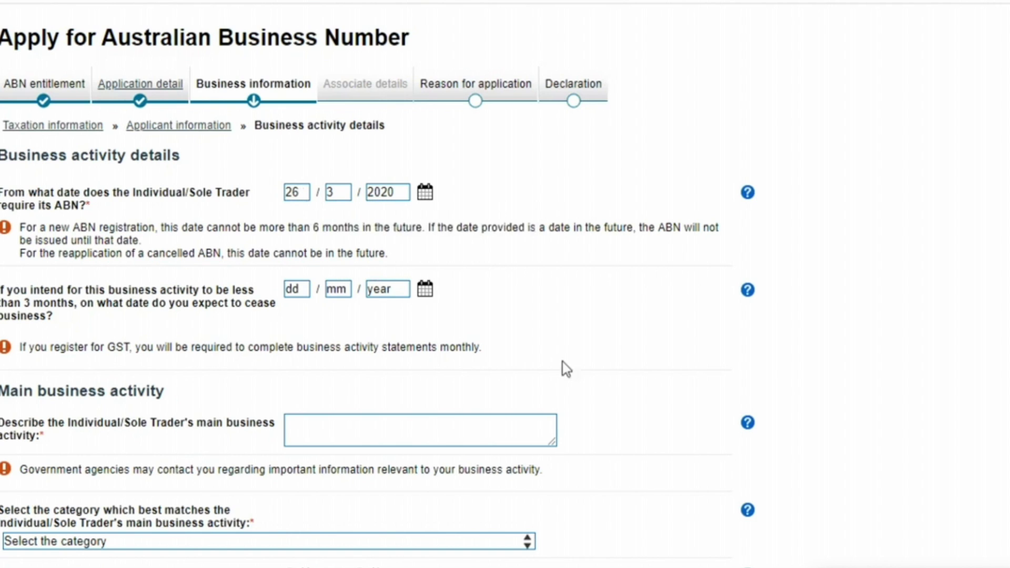
pyautogui.scroll(-1, 377, 284)
pyautogui.scroll(-2, 639, 117)
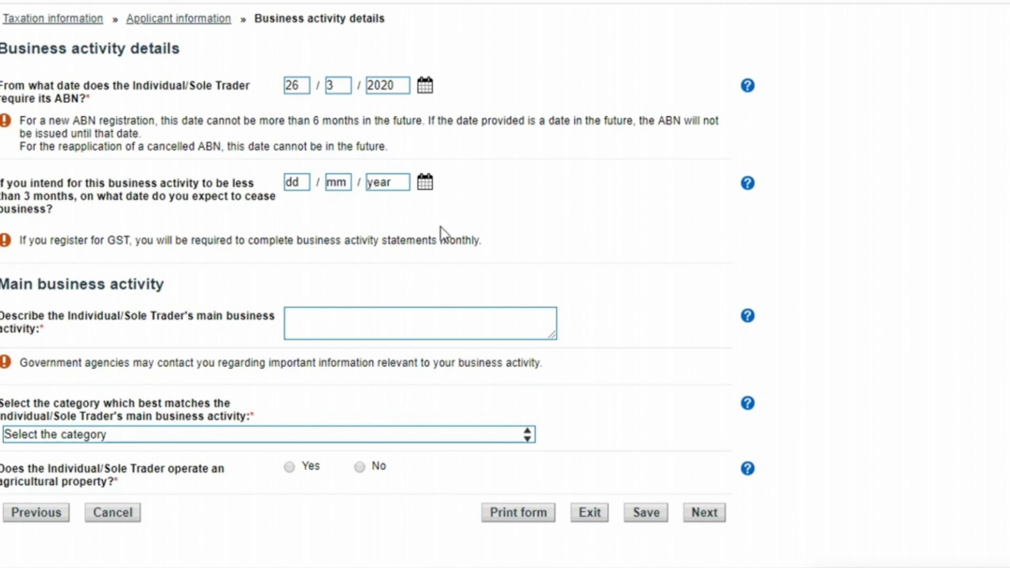
pyautogui.click(324, 323)
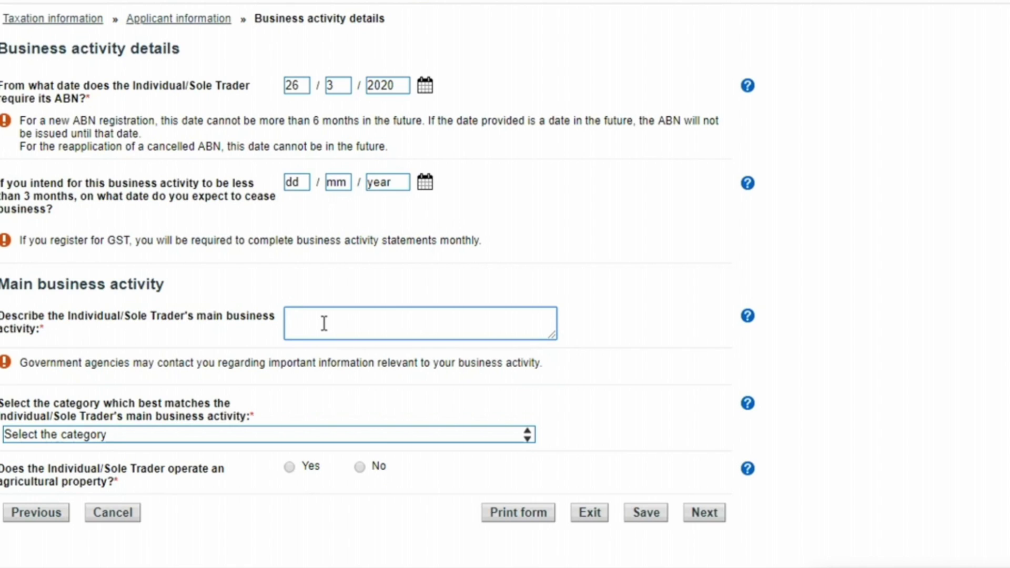
pyautogui.write('U')
pyautogui.press('BackSpace')
pyautogui.write('online d')
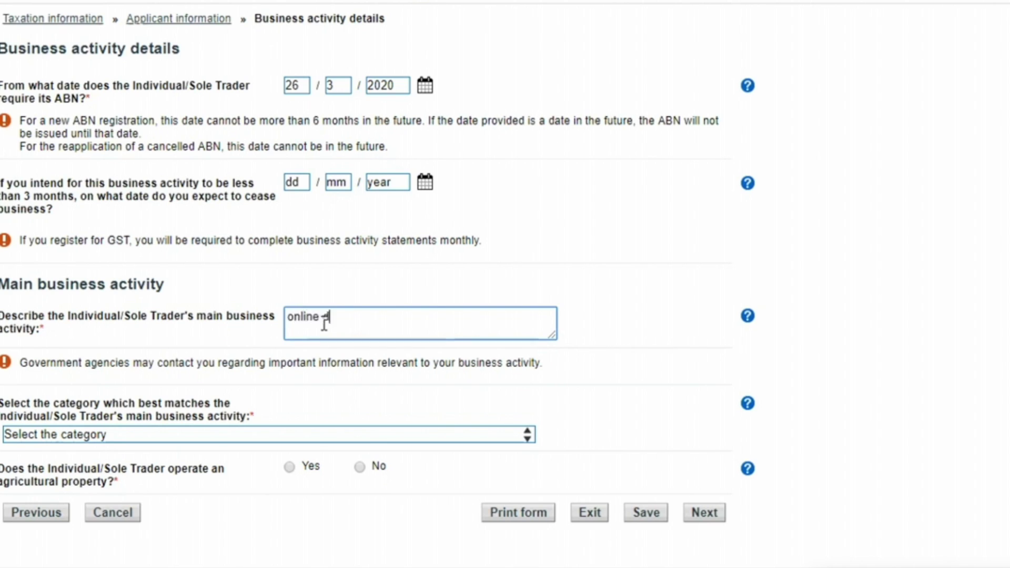
pyautogui.write('elivery bussiness')
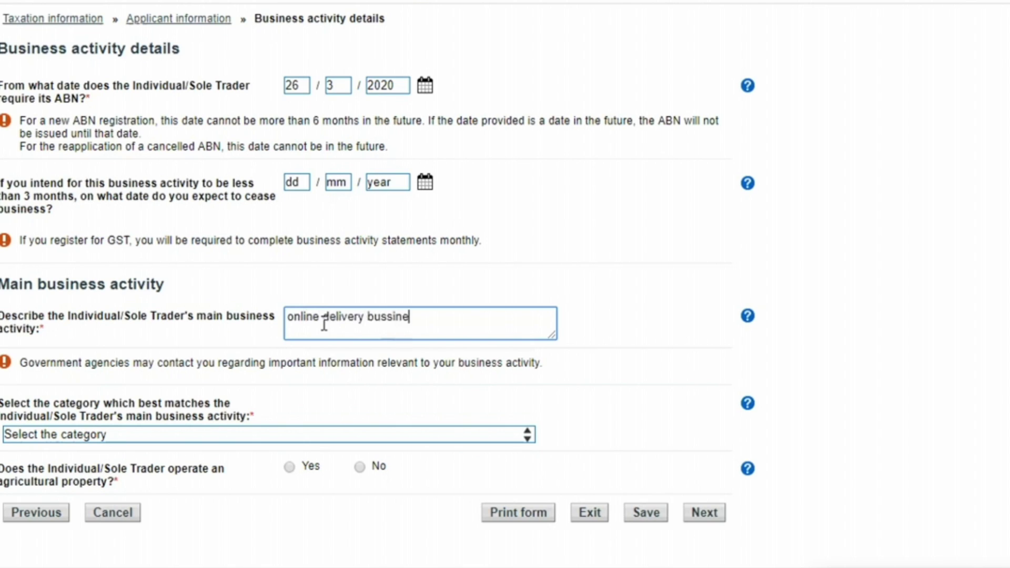
pyautogui.press('BackSpace')
pyautogui.press('BackSpace')
pyautogui.press('BackSpace')
pyautogui.press('BackSpace')
pyautogui.press('BackSpace')
pyautogui.press('BackSpace')
pyautogui.write('siness')
# Step: Pick the category Food delivery service for restaurants, answer No to agricultural property, and submit
pyautogui.click(189, 436)
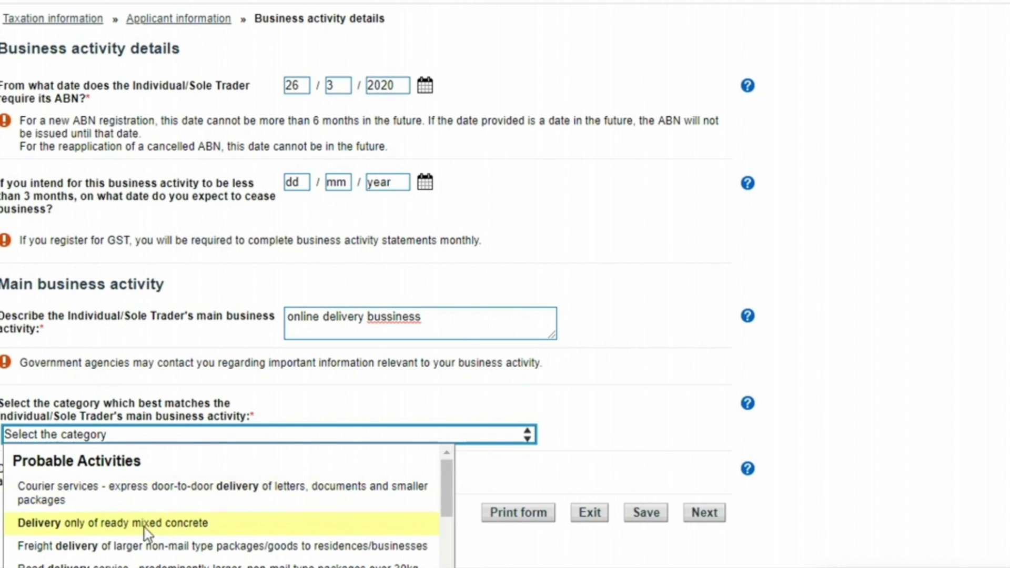
pyautogui.scroll(-4, 868, 463)
pyautogui.scroll(-1, 868, 463)
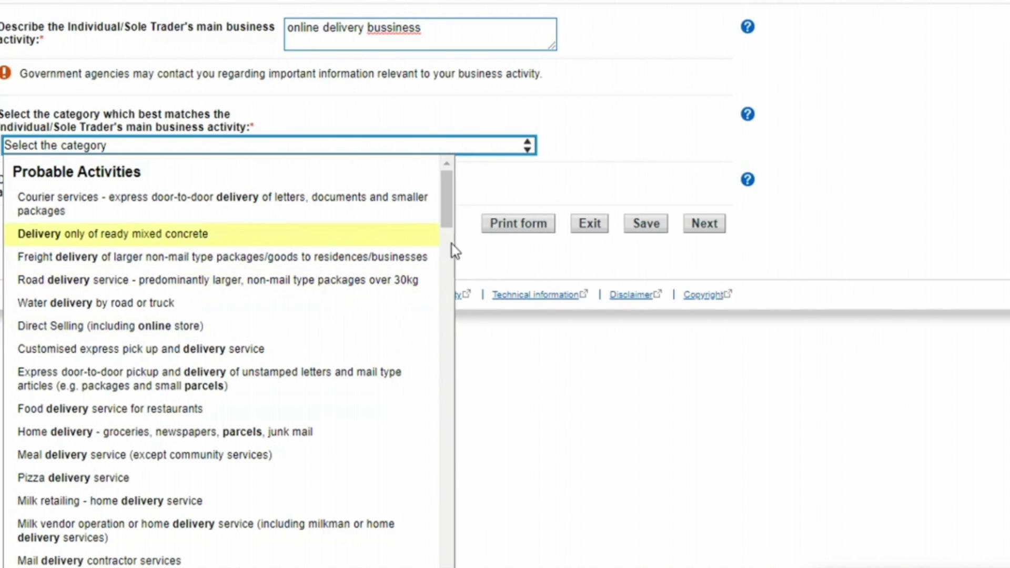
pyautogui.click(188, 409)
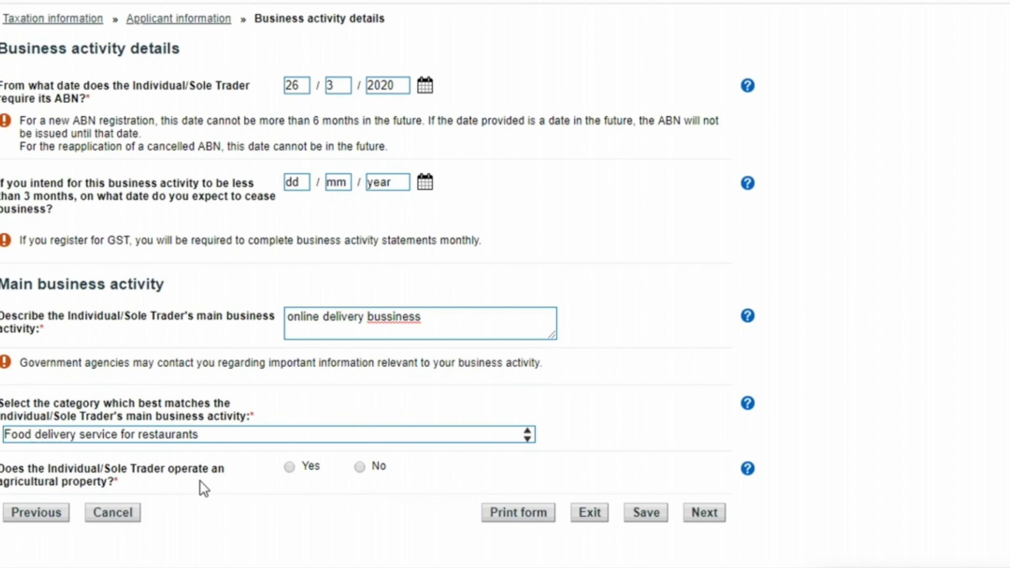
pyautogui.click(361, 468)
pyautogui.click(704, 511)
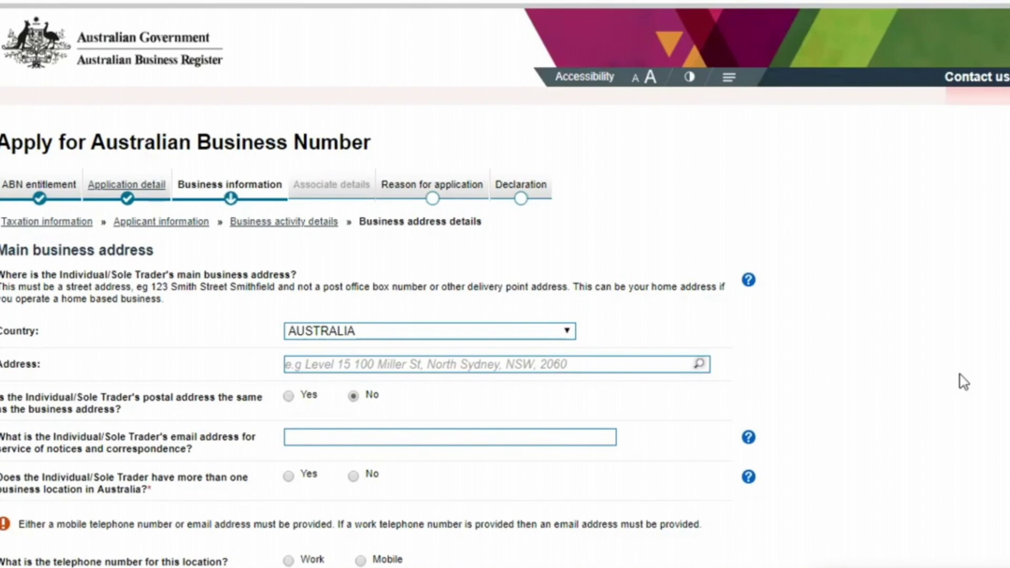
# Step: Enter the business address from the suggestions, mark the postal address as the same, and add the notice email
pyautogui.scroll(-3, 505, 284)
pyautogui.scroll(-1, 419, 194)
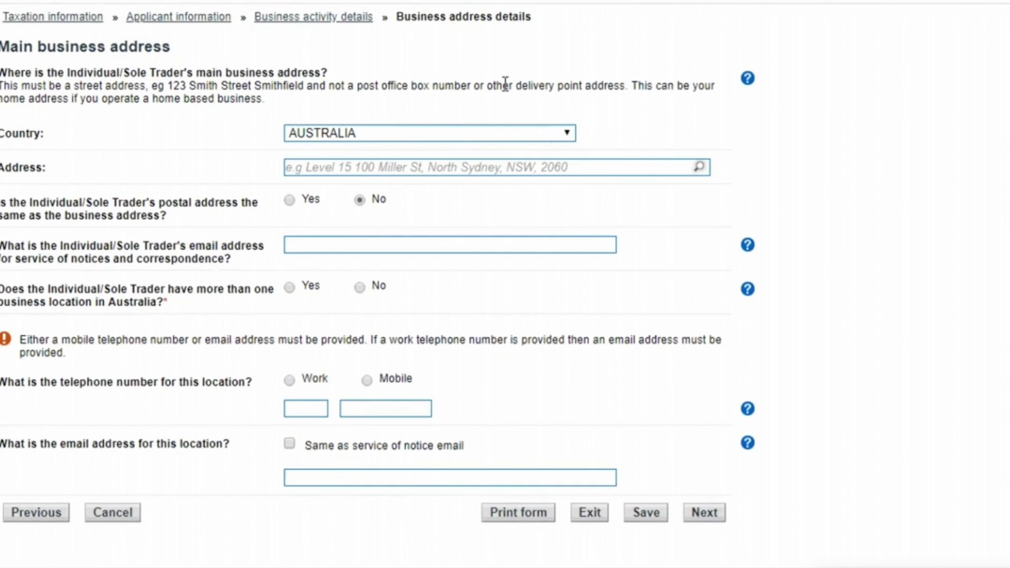
pyautogui.click(419, 168)
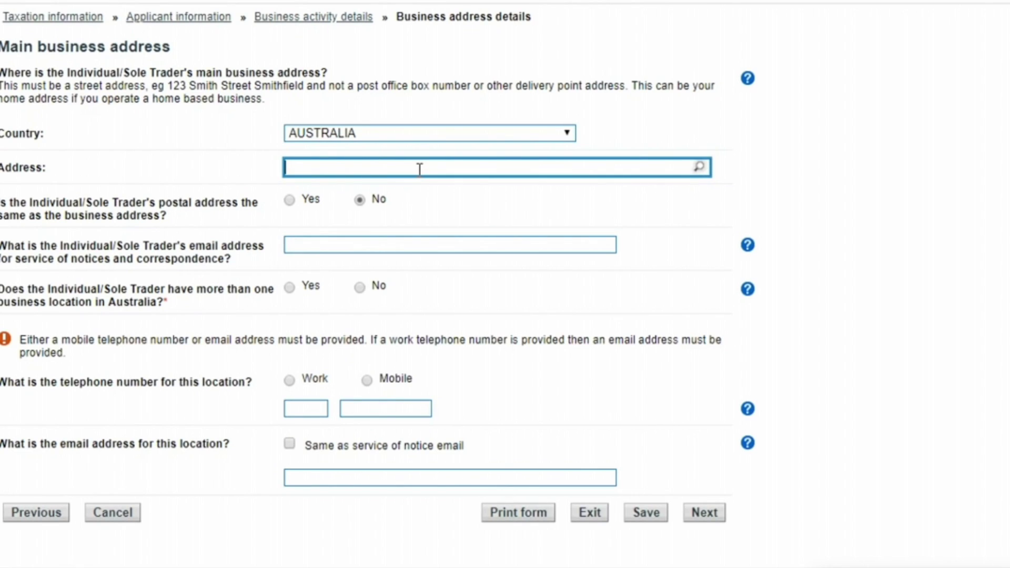
pyautogui.write('4 ')
pyautogui.write('T')
pyautogui.press('BackSpace')
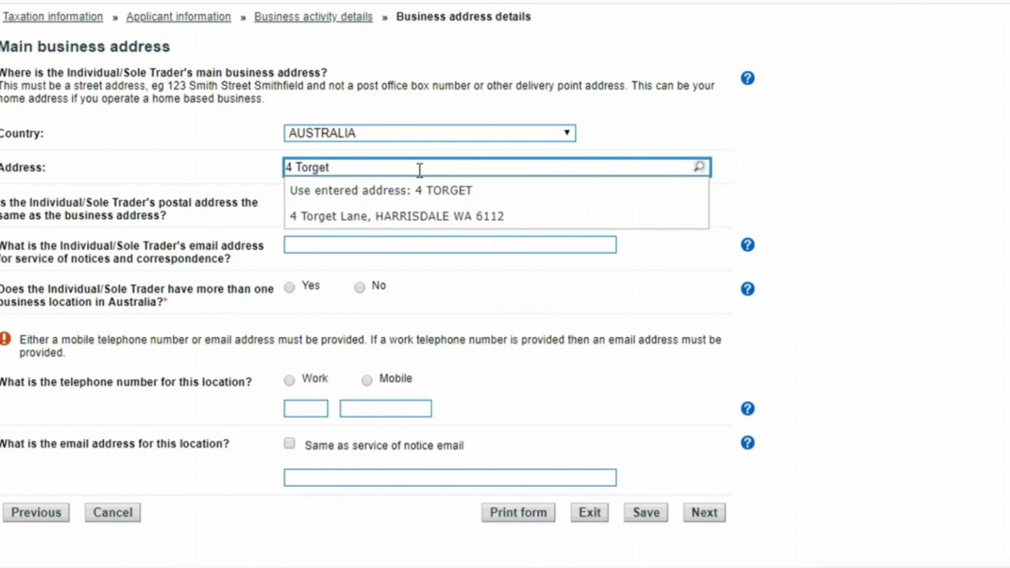
pyautogui.click(415, 217)
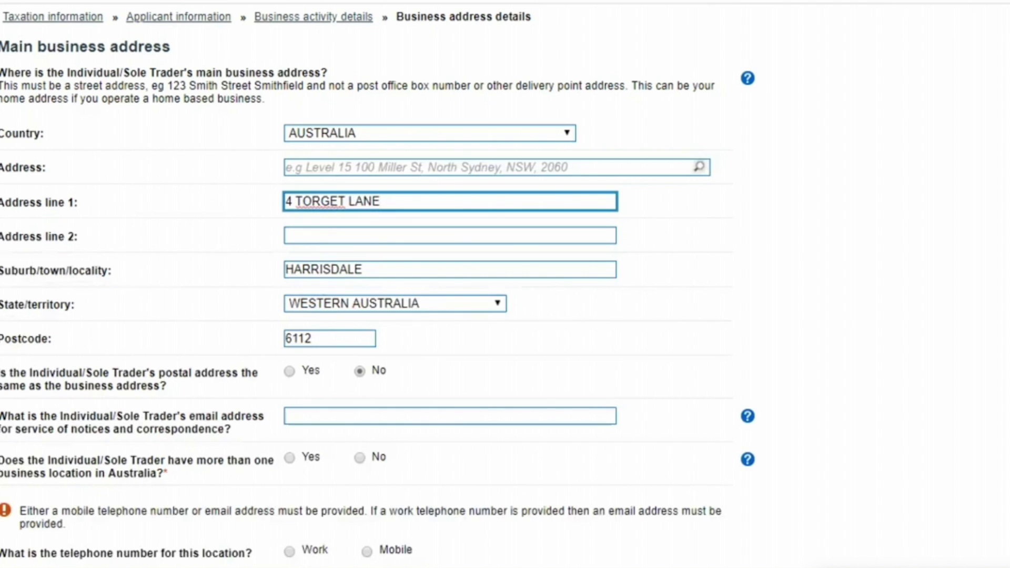
pyautogui.scroll(-3, 359, 274)
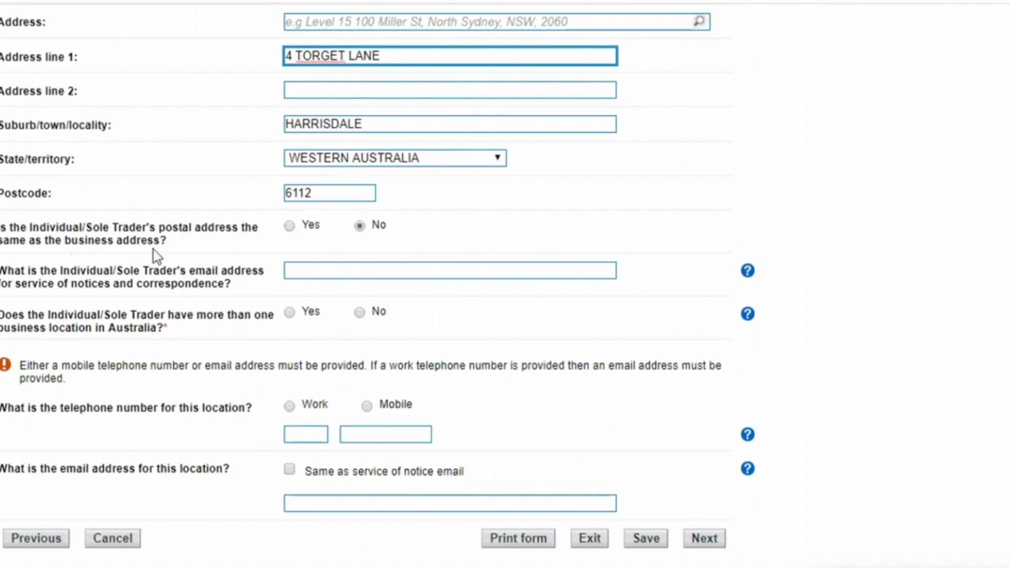
pyautogui.click(289, 226)
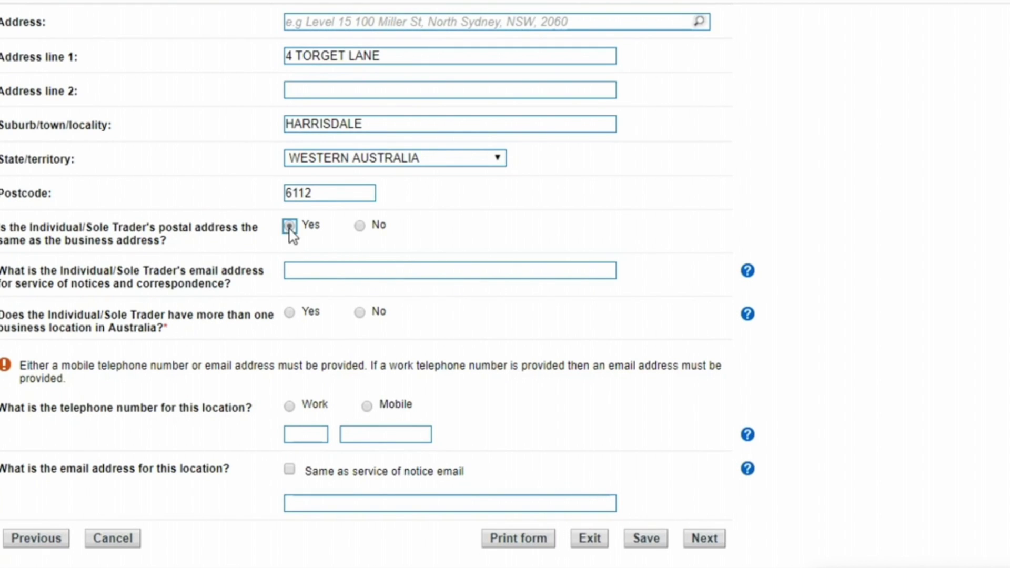
pyautogui.click(329, 269)
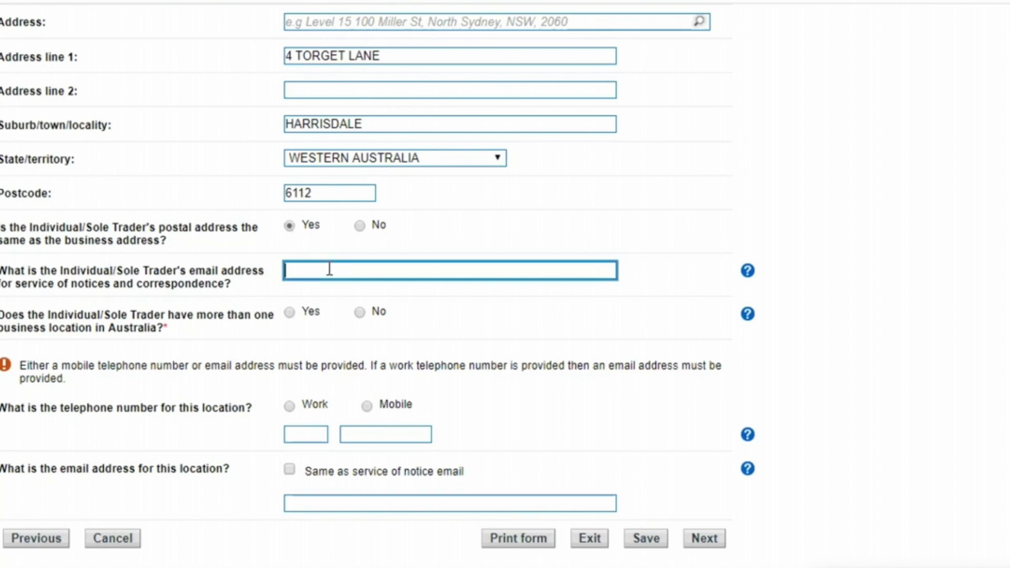
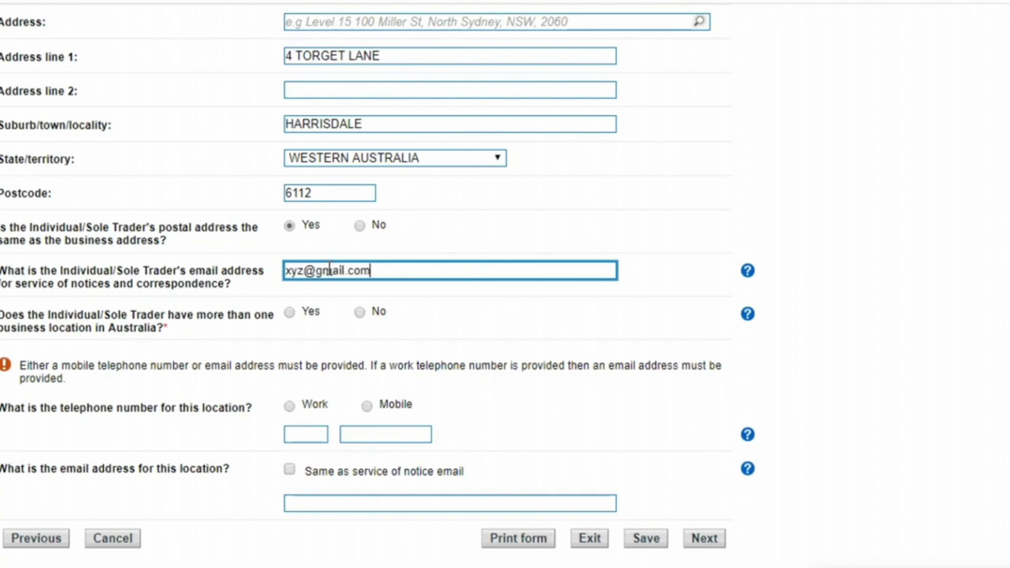
pyautogui.hotkey('ctrl', 'a')
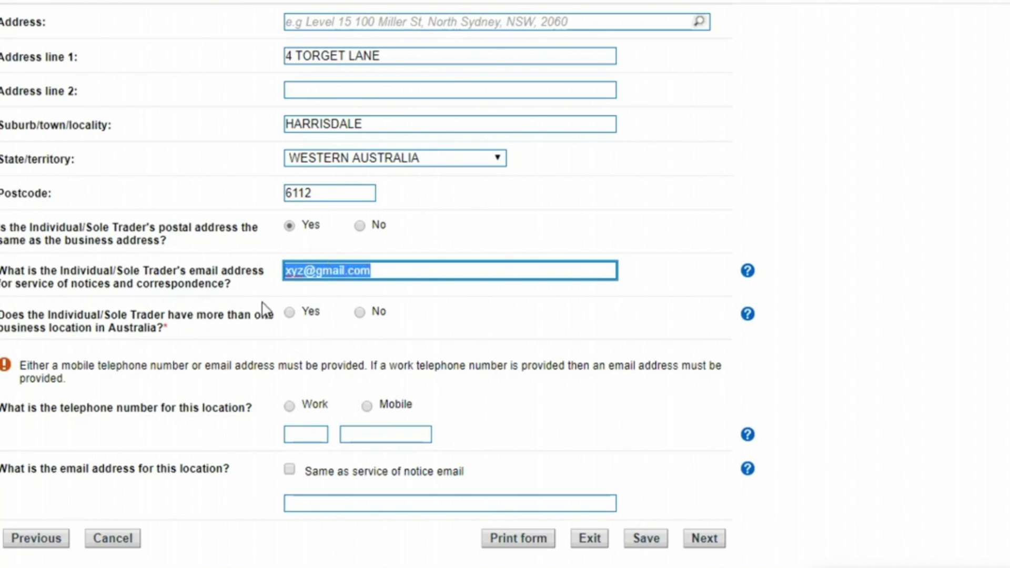
# Step: Answer No to multiple locations, give the location a +61 mobile number, and reuse the notice email
pyautogui.click(359, 312)
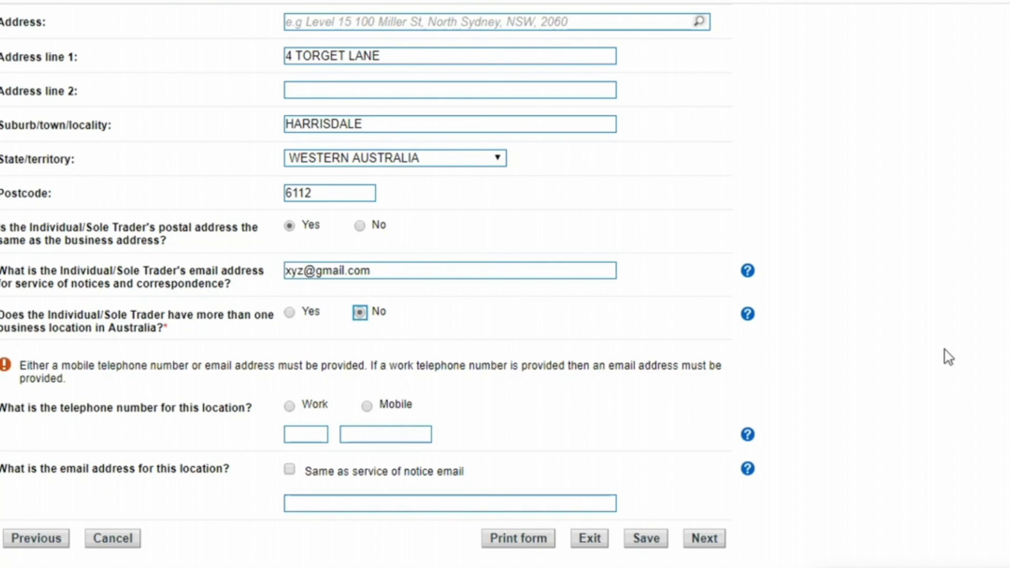
pyautogui.scroll(-1, 684, 420)
pyautogui.click(367, 381)
pyautogui.click(309, 410)
pyautogui.write('61')
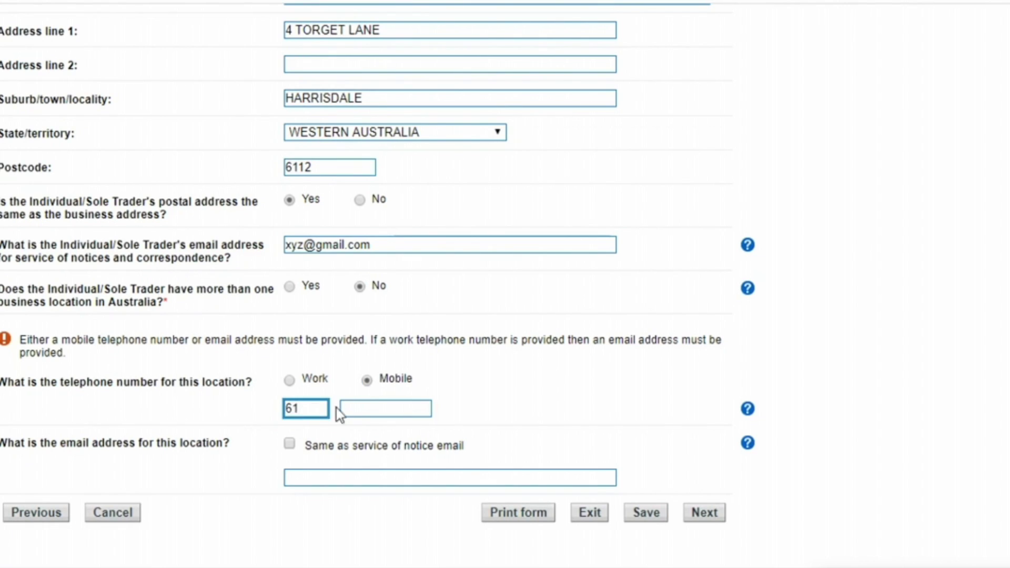
pyautogui.click(361, 411)
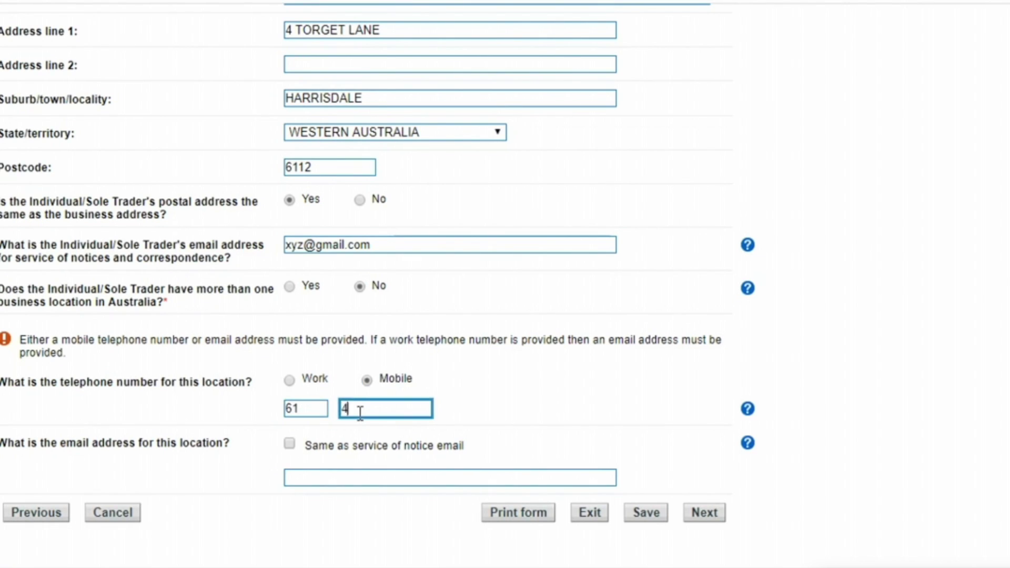
pyautogui.click(289, 446)
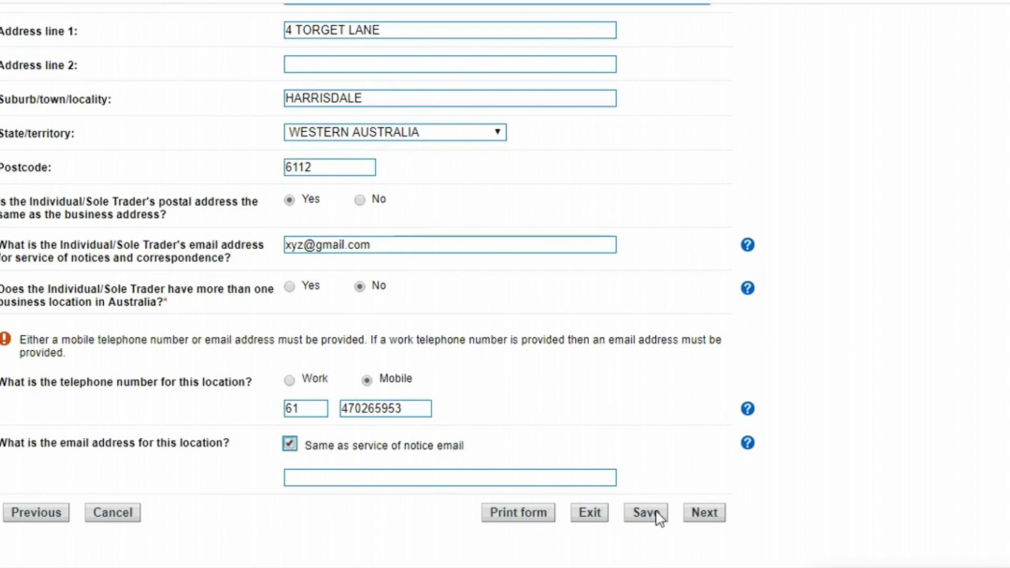
pyautogui.click(700, 513)
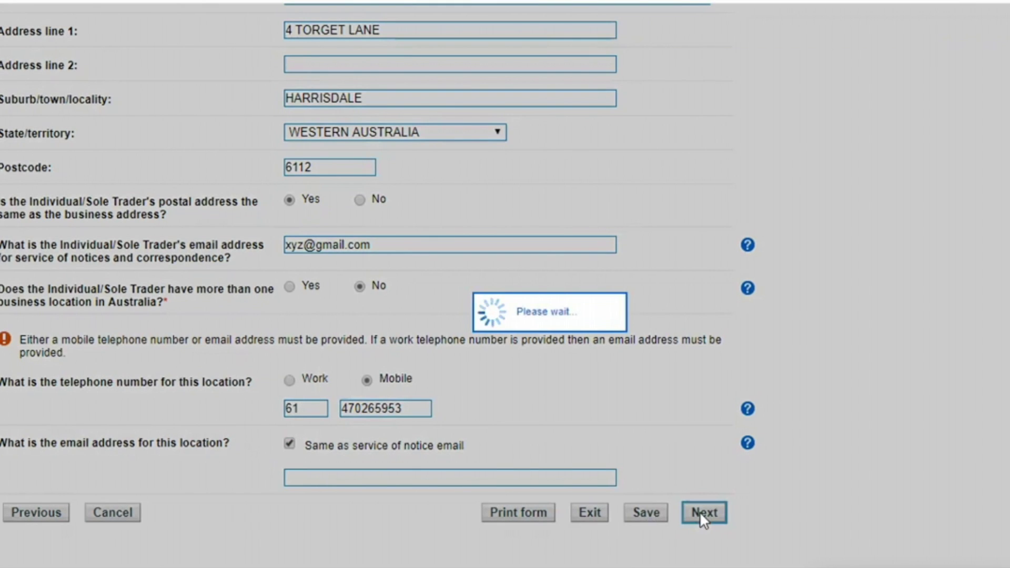
# Step: Submit Contact details with no phone or email, producing a not-valid information error
pyautogui.scroll(-5, 706, 523)
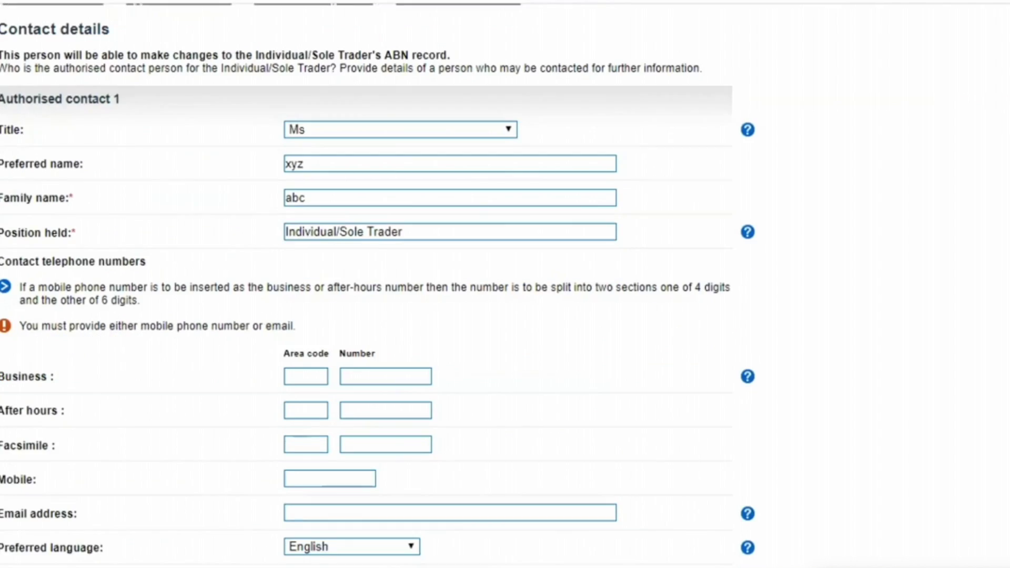
pyautogui.scroll(-1, 368, 284)
pyautogui.scroll(2, 368, 284)
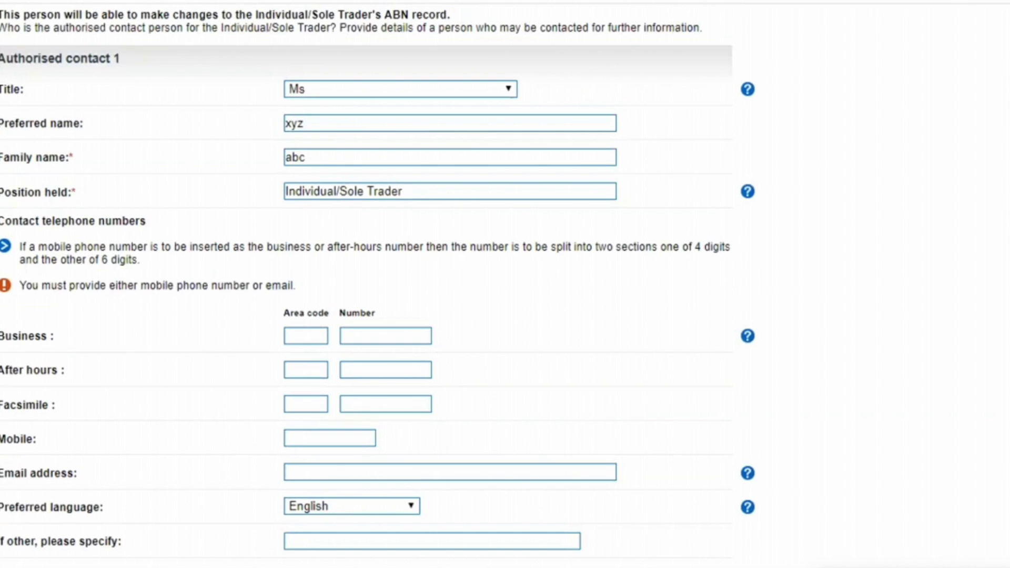
pyautogui.scroll(-1, 368, 284)
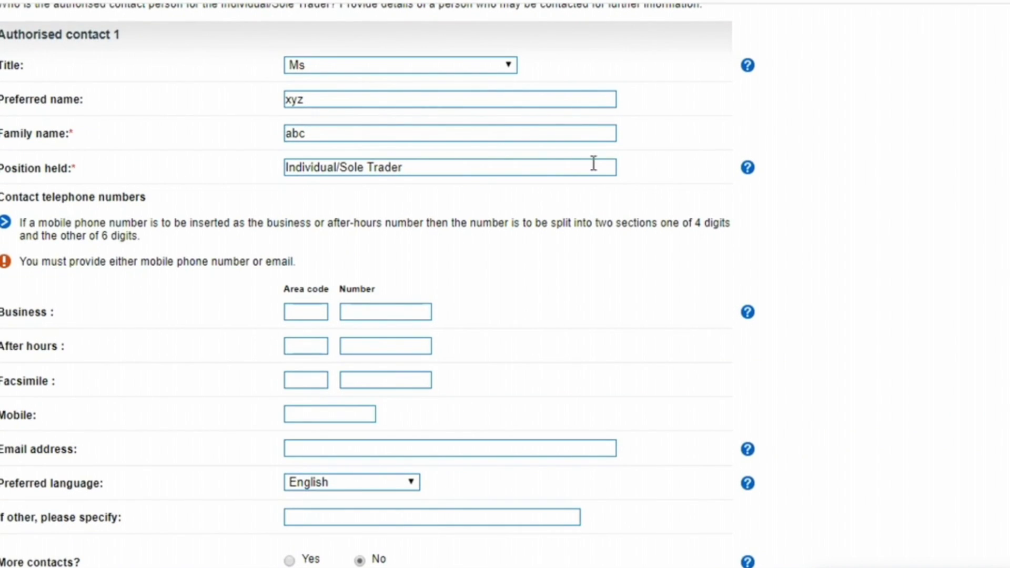
pyautogui.scroll(-3, 505, 305)
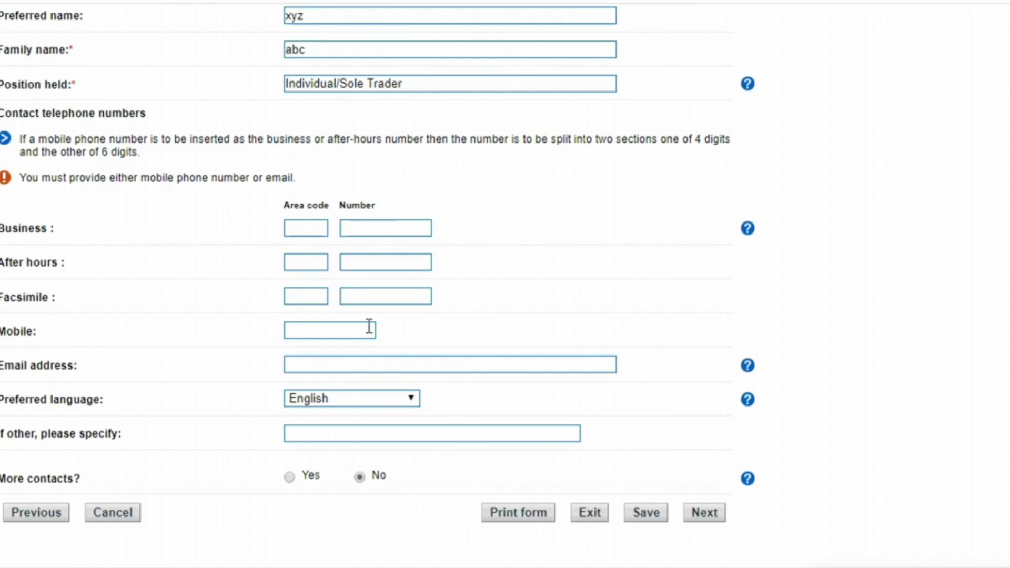
pyautogui.click(371, 300)
pyautogui.click(341, 363)
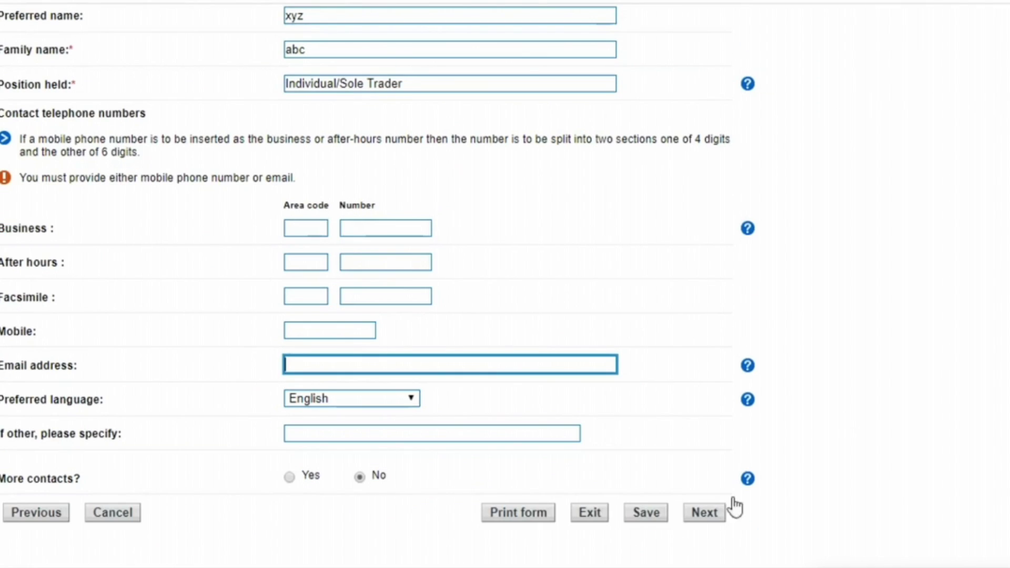
pyautogui.click(704, 513)
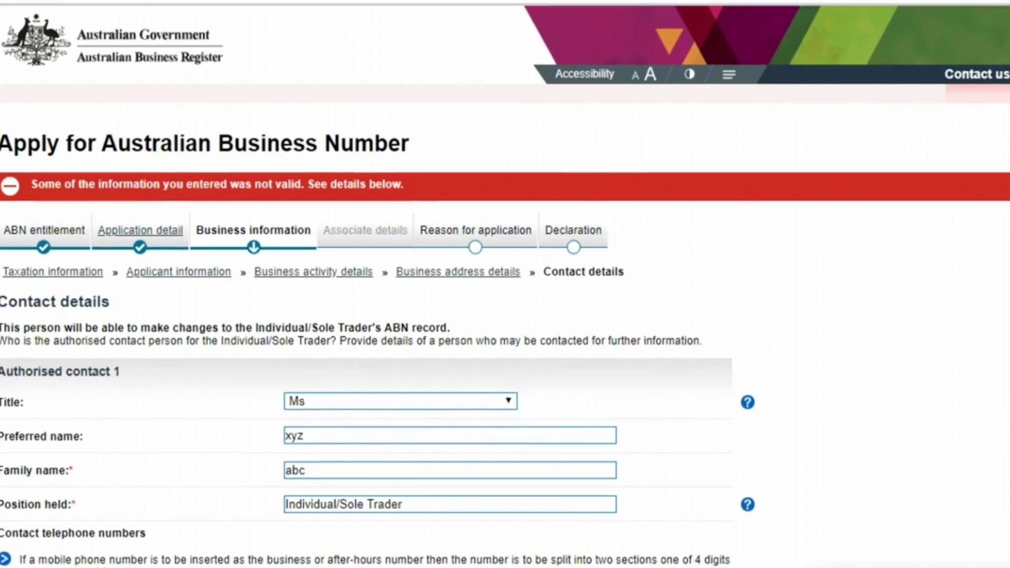
# Step: Enter the contact's mobile number with a leading 0 and resubmit the contact details
pyautogui.scroll(-6, 504, 284)
pyautogui.scroll(-2, 270, 298)
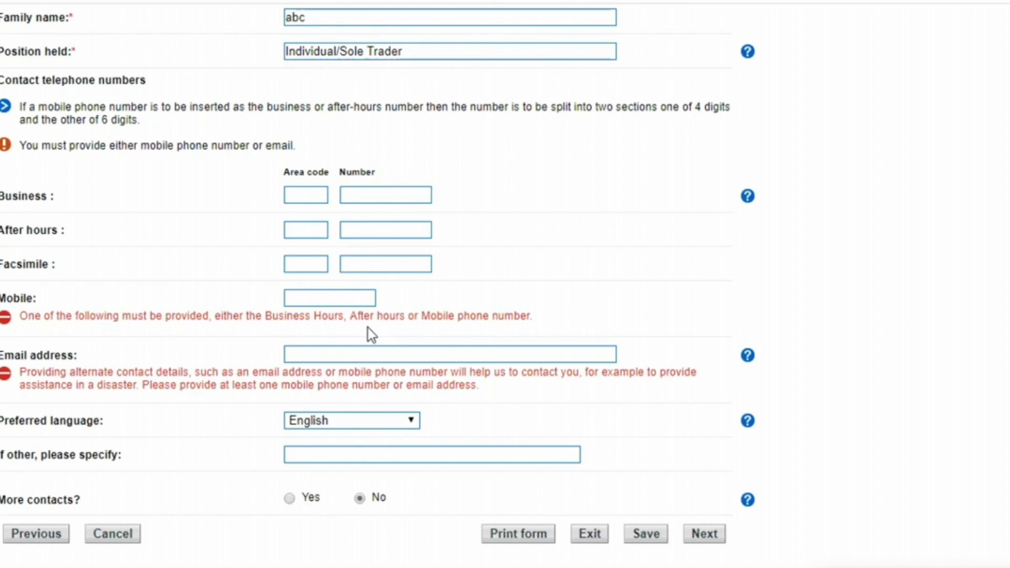
pyautogui.click(344, 297)
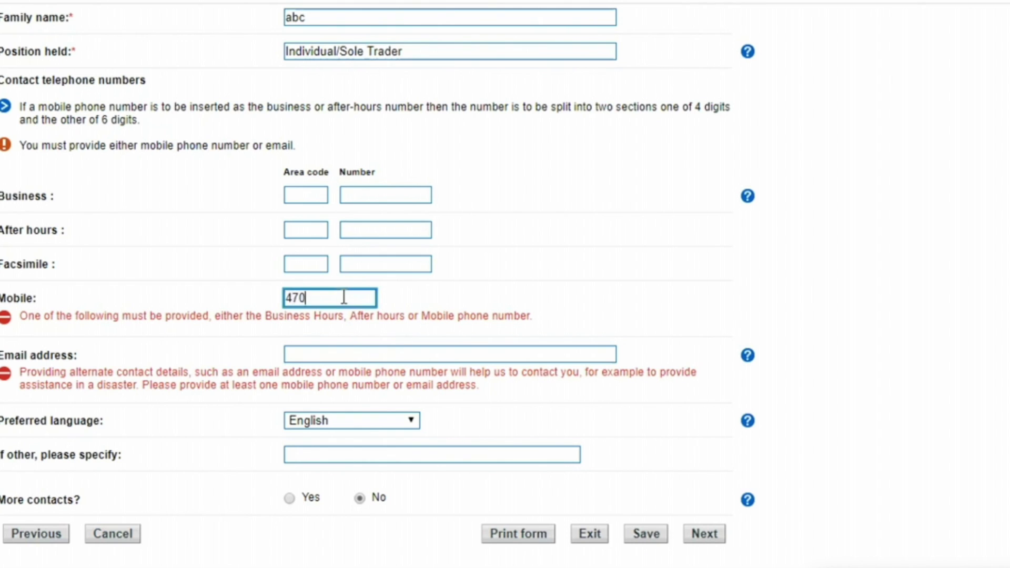
pyautogui.click(289, 292)
pyautogui.write('0')
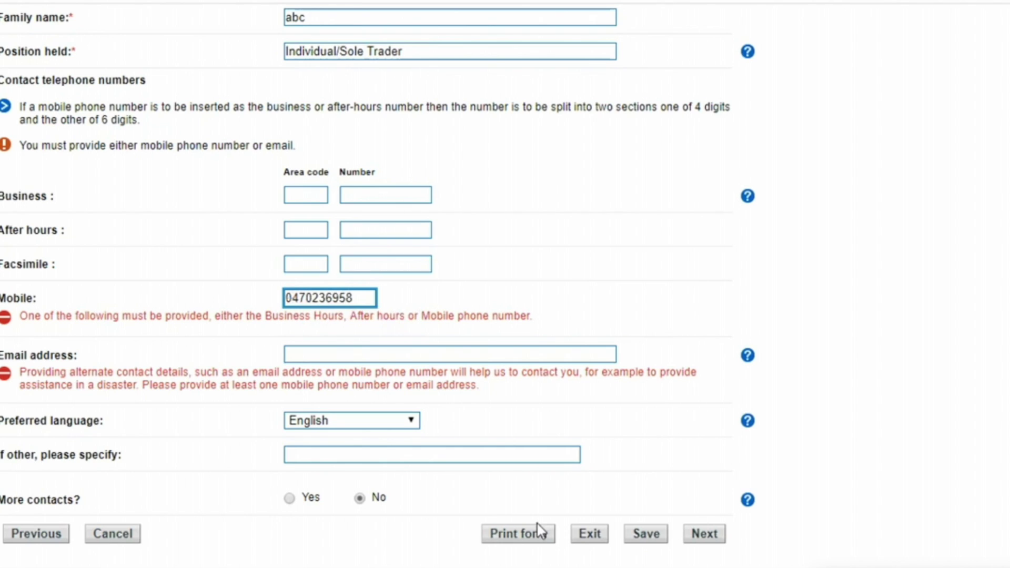
pyautogui.click(339, 356)
pyautogui.click(705, 533)
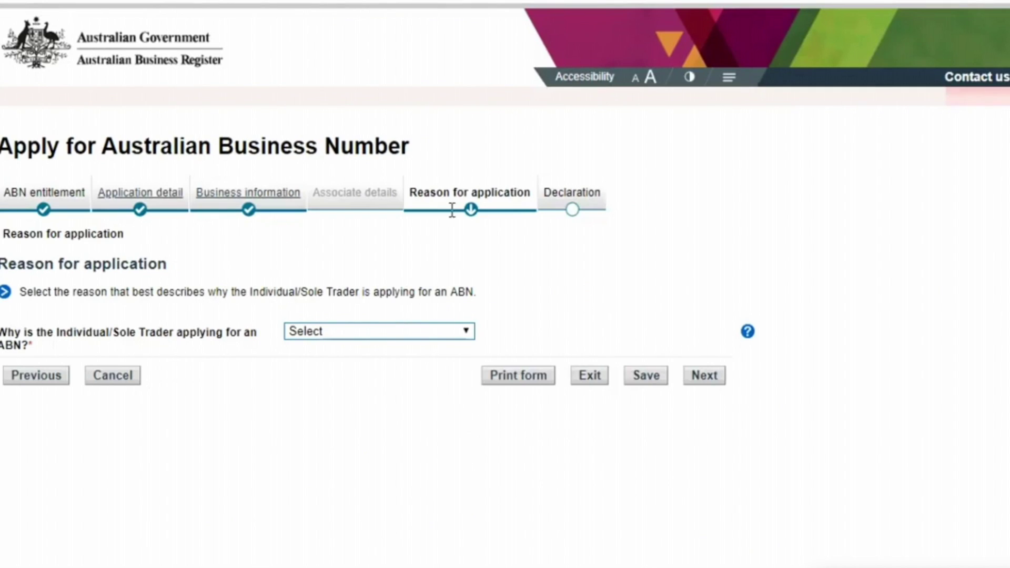
# Step: Set the reason to New Business in Australia, answer Yes to first business, and continue
pyautogui.click(360, 333)
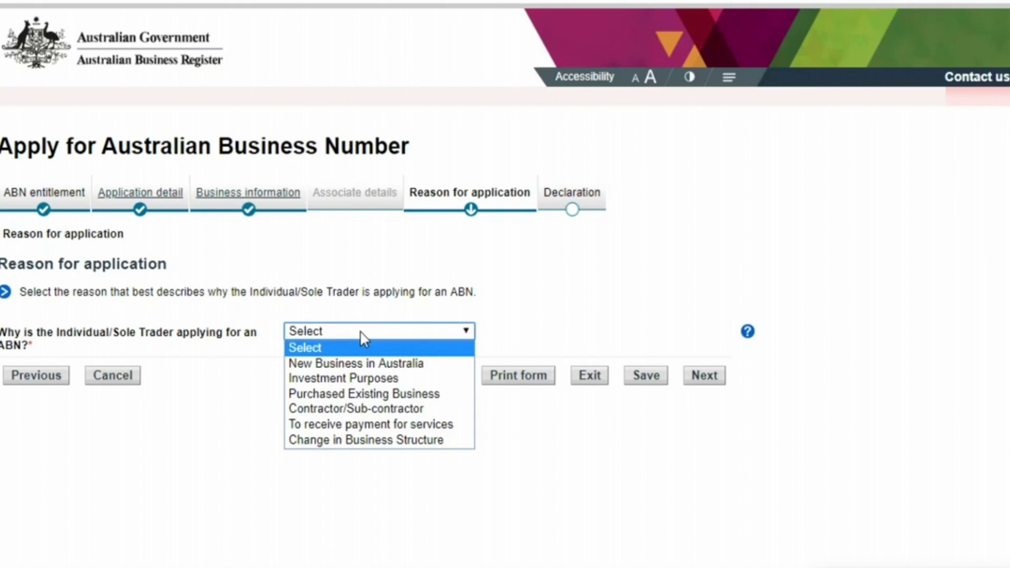
pyautogui.click(362, 364)
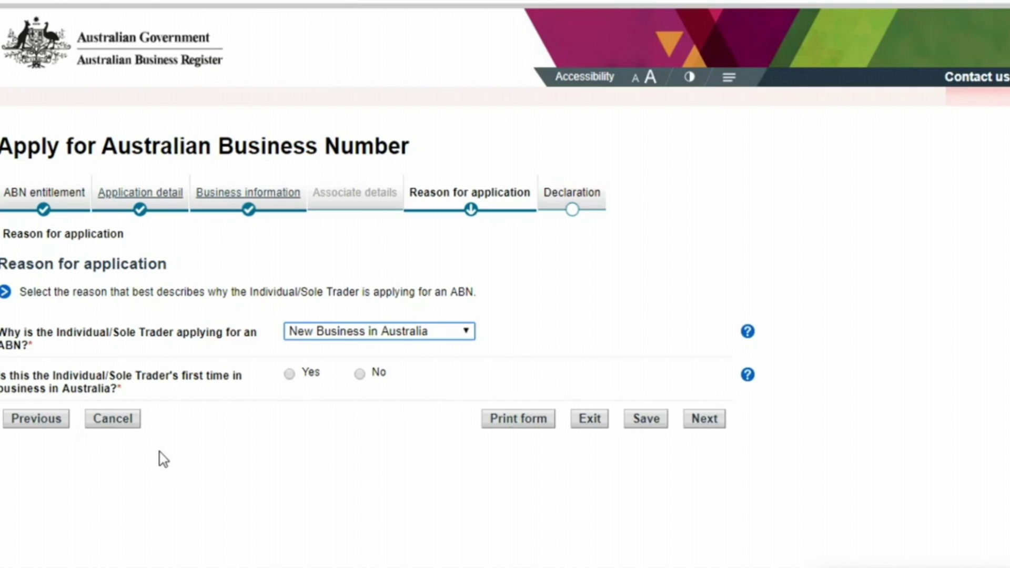
pyautogui.click(291, 375)
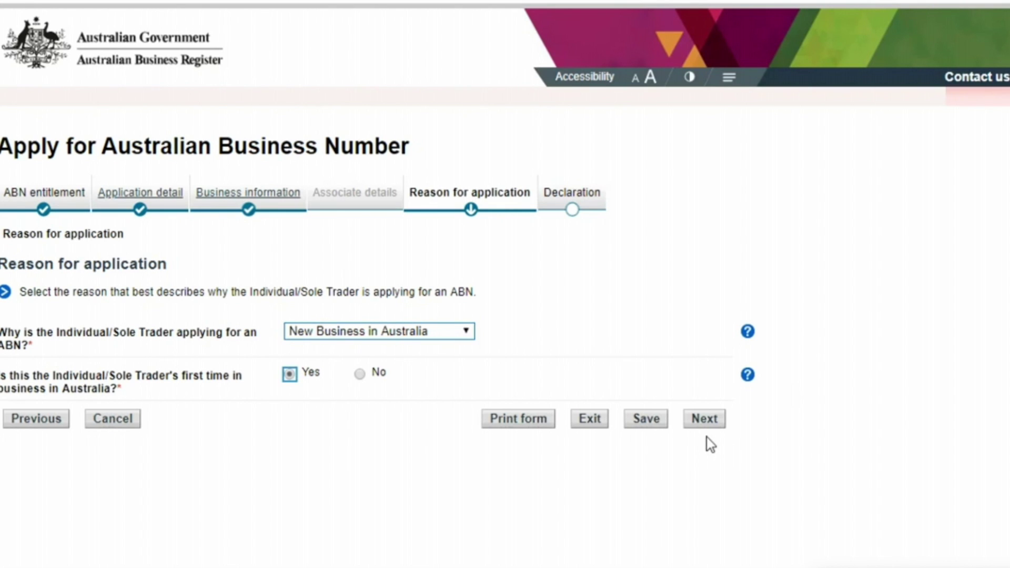
pyautogui.click(704, 423)
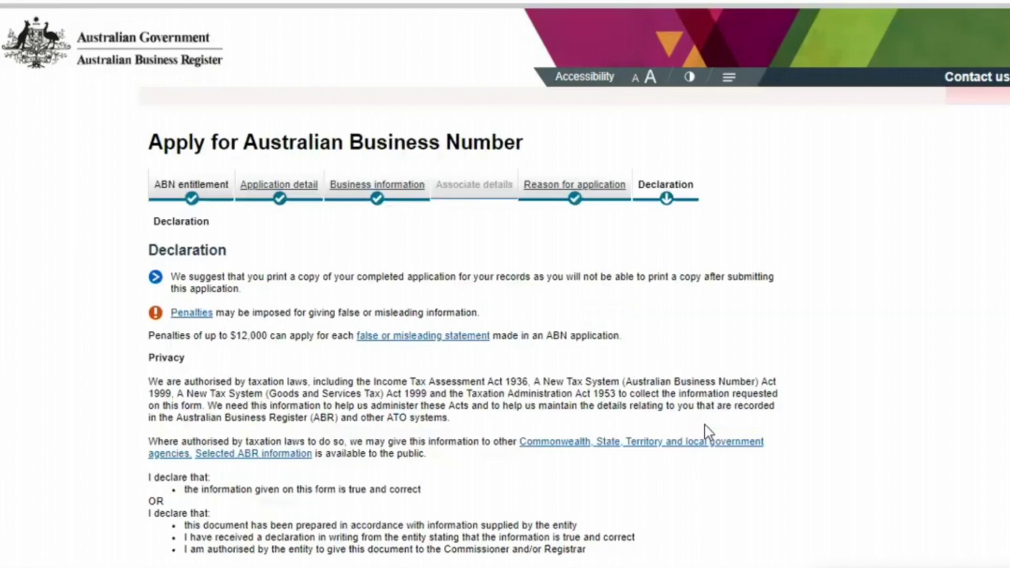
pyautogui.scroll(-5, 999, 315)
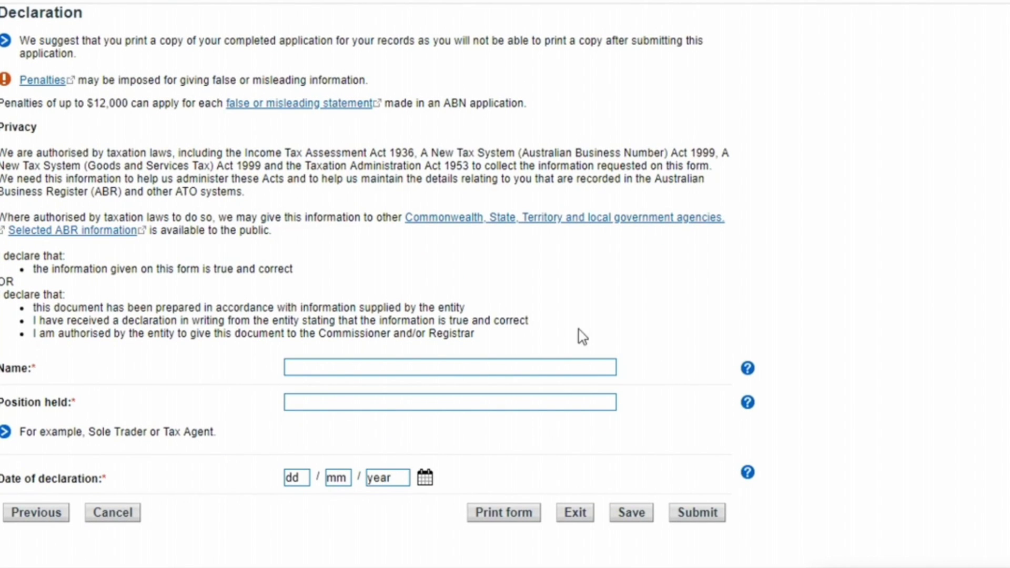
pyautogui.click(314, 363)
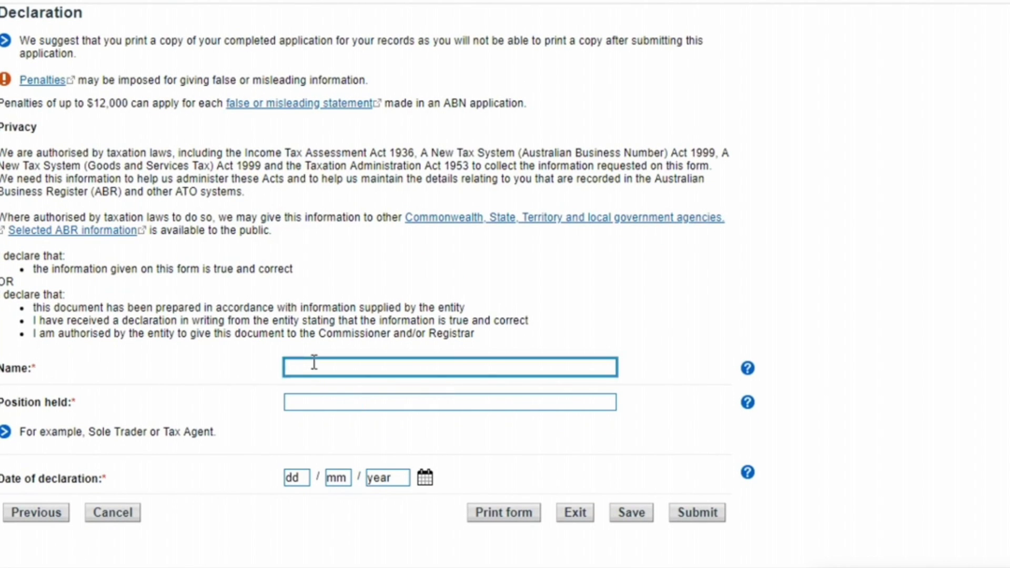
pyautogui.click(316, 409)
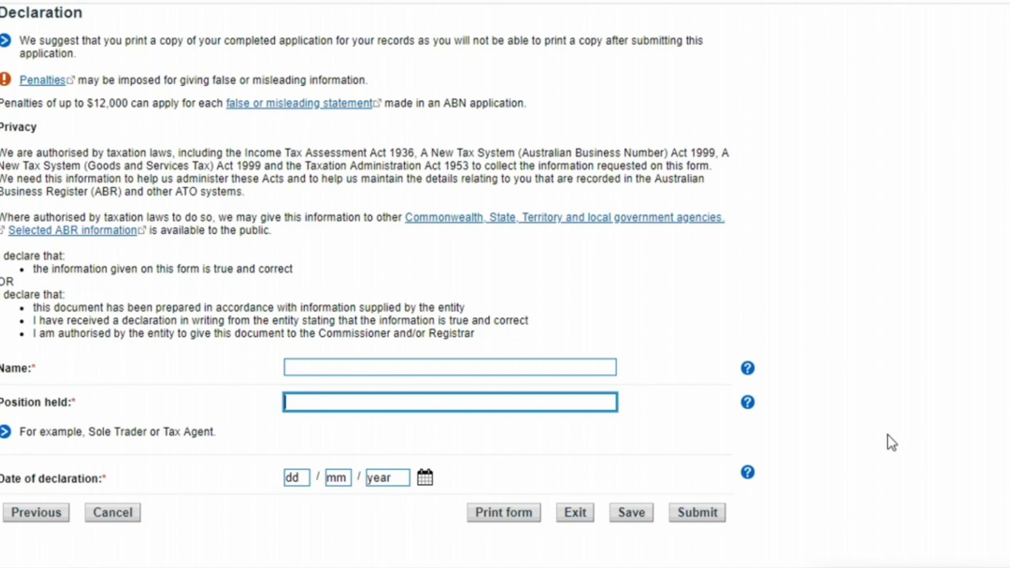
pyautogui.click(276, 231)
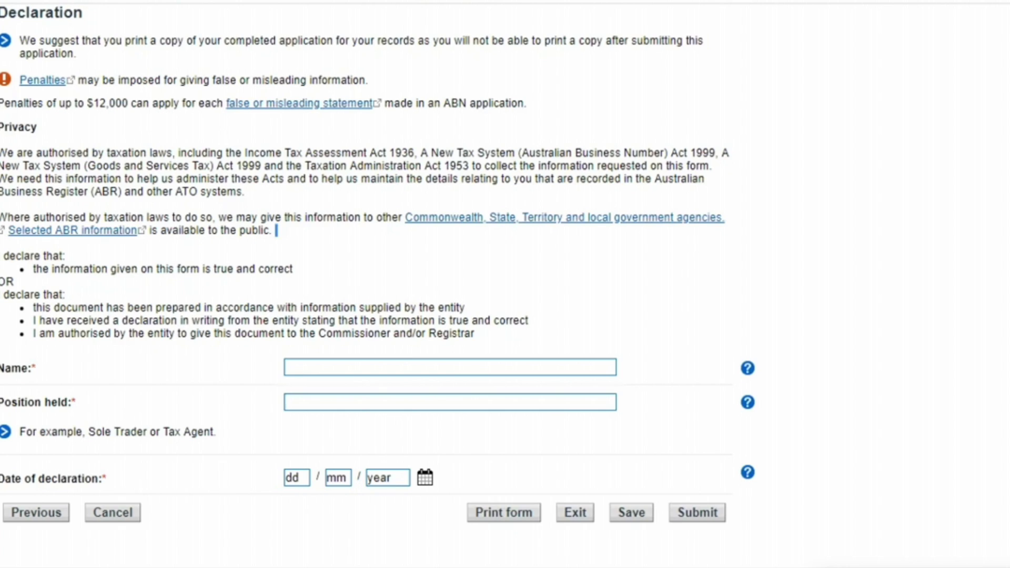
pyautogui.scroll(5, 505, 284)
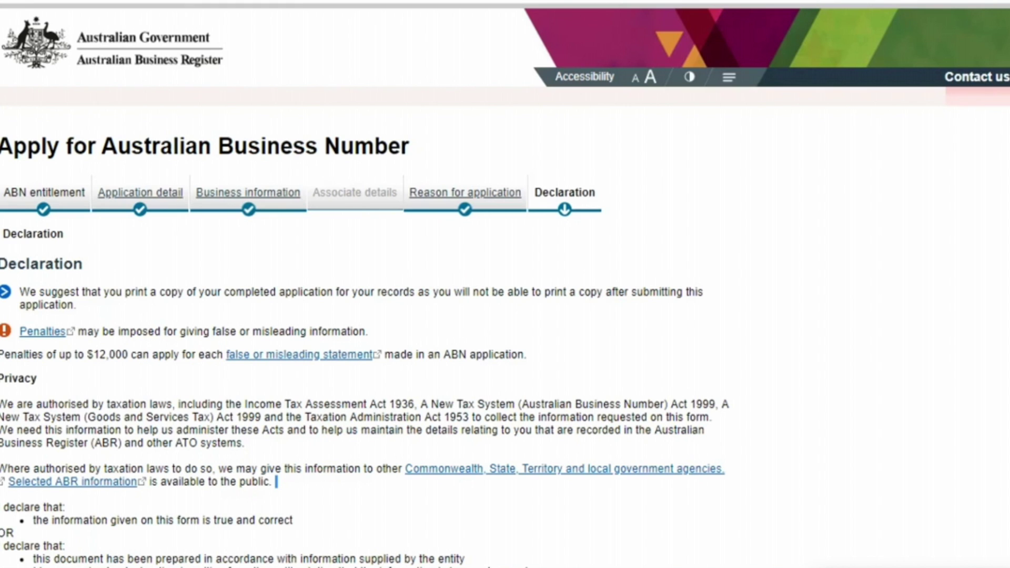
pyautogui.scroll(-5, 377, 284)
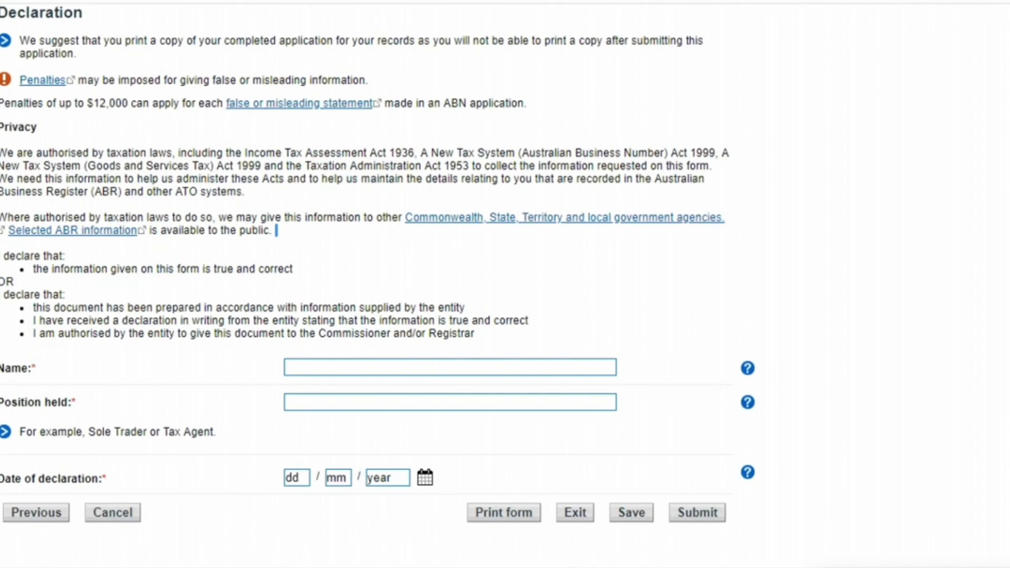